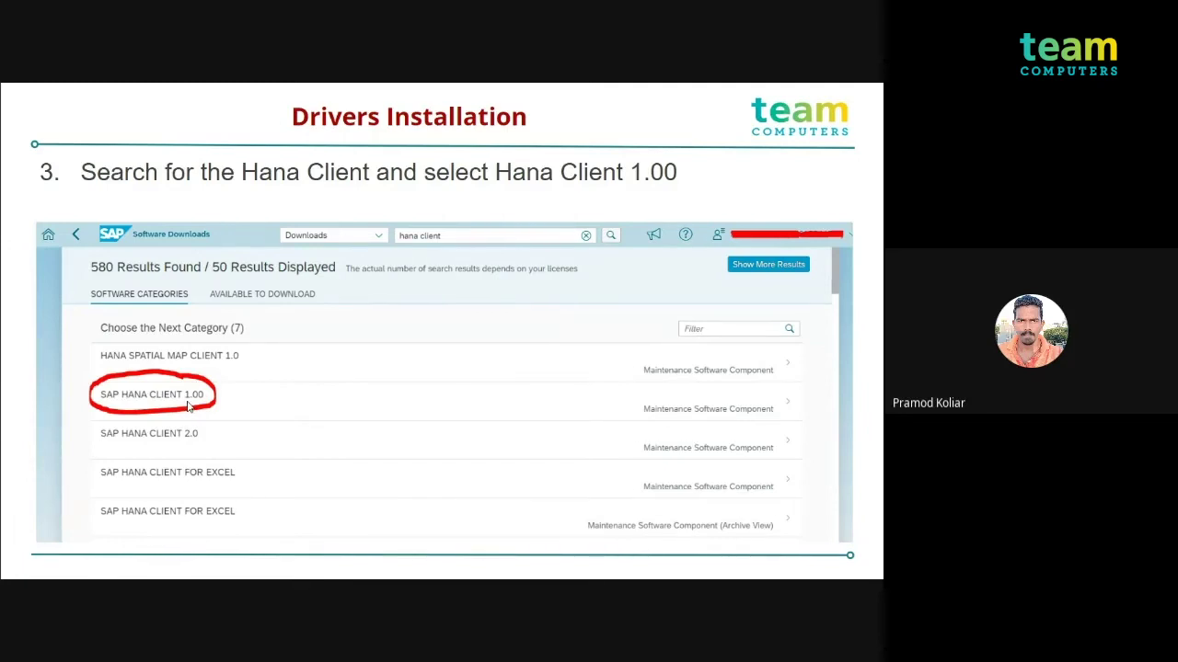
Review the Drivers Installation slides on downloading the Hana Client and SAPCAR and unpacking the .SAR file, and exit the slideshow at step 6.
{"action": "key", "text": "Right"}
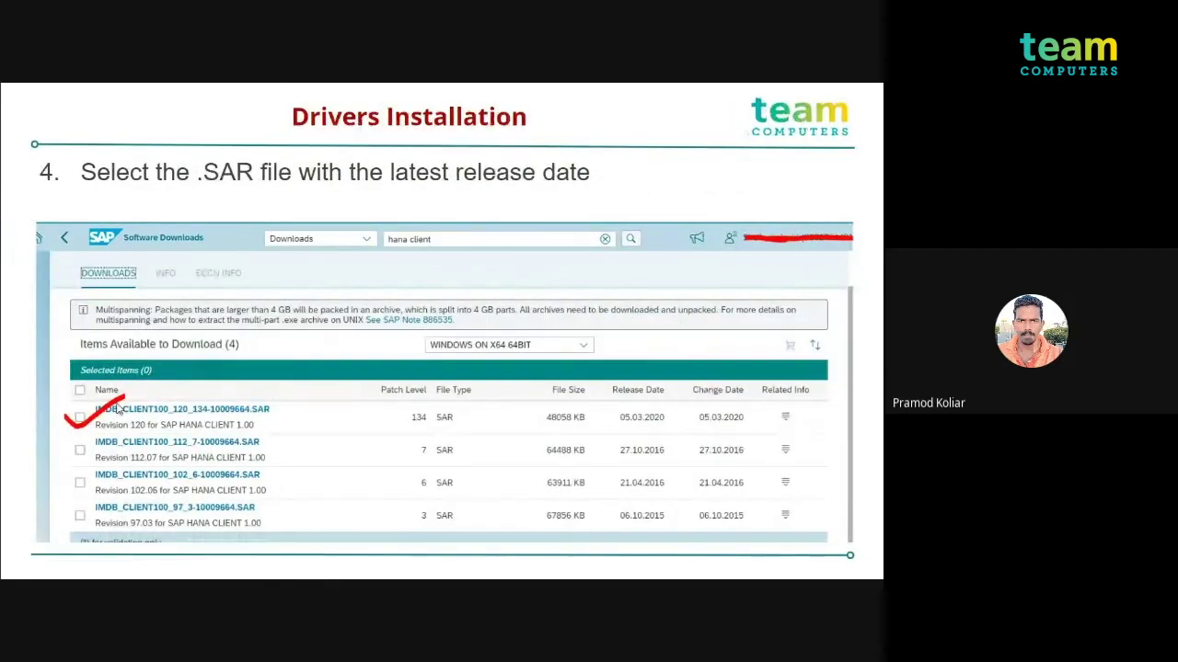
{"action": "key", "text": "Left"}
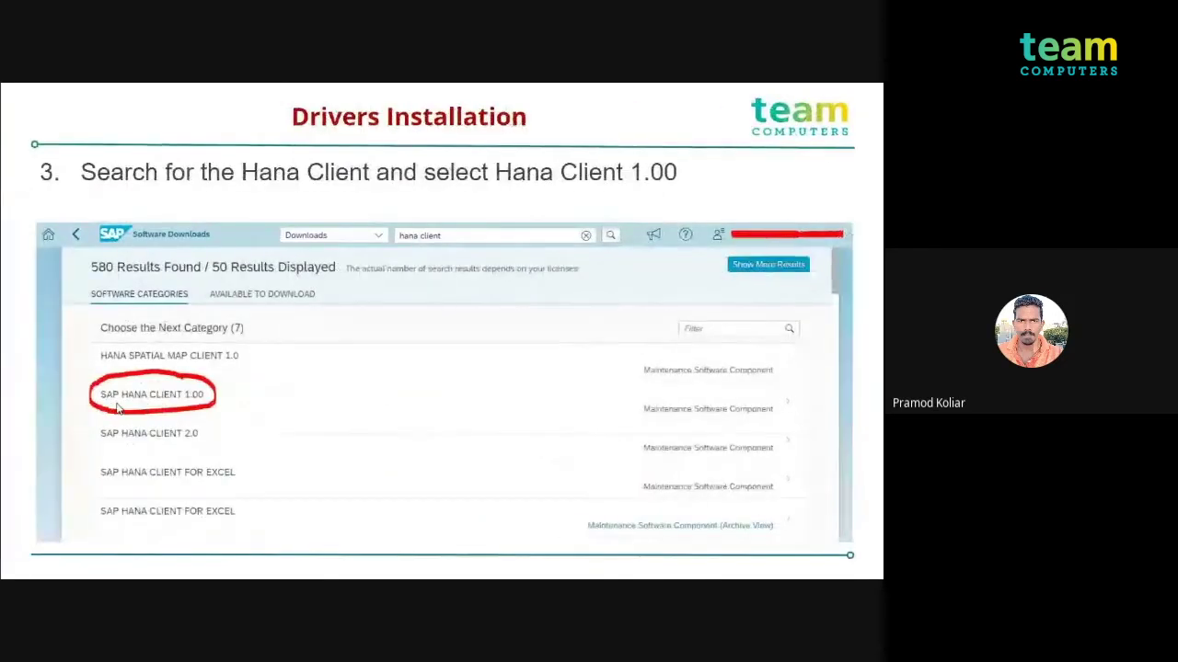
{"action": "key", "text": "Right"}
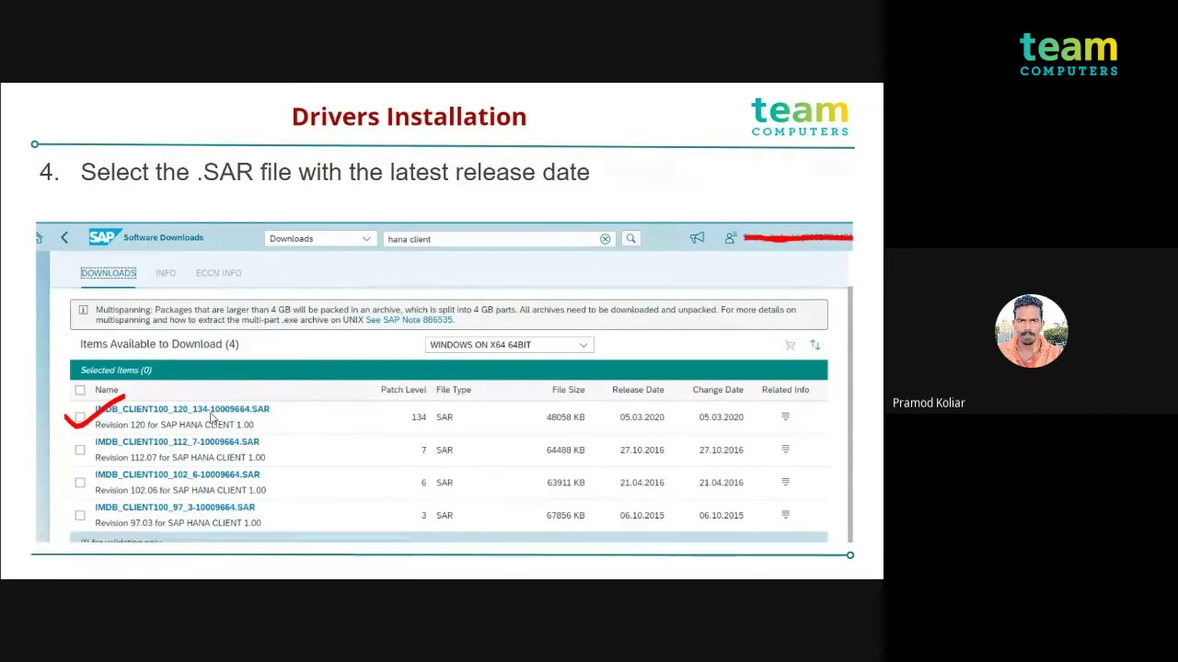
{"action": "key", "text": "Right"}
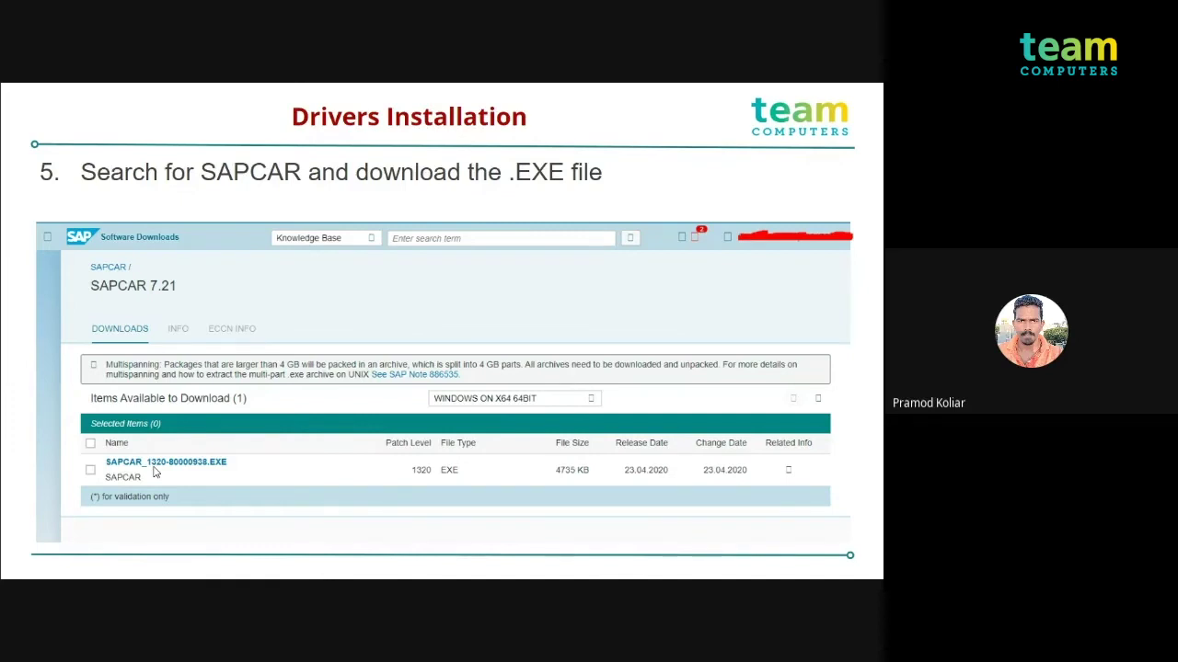
{"action": "key", "text": "Left"}
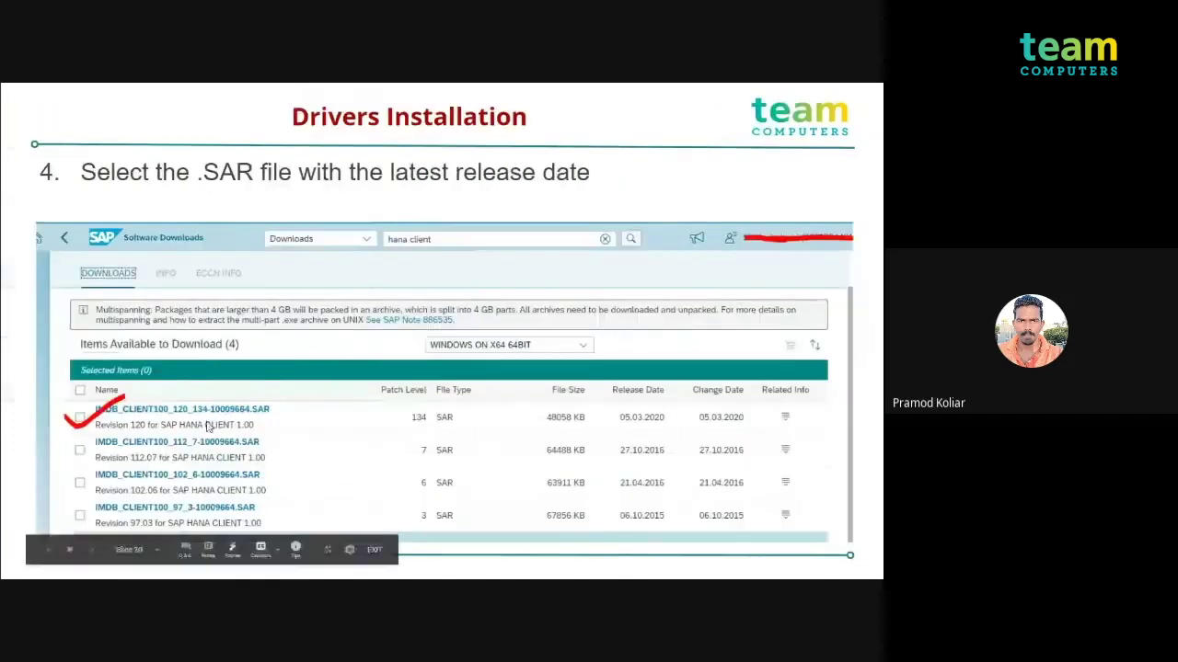
{"action": "key", "text": "Right"}
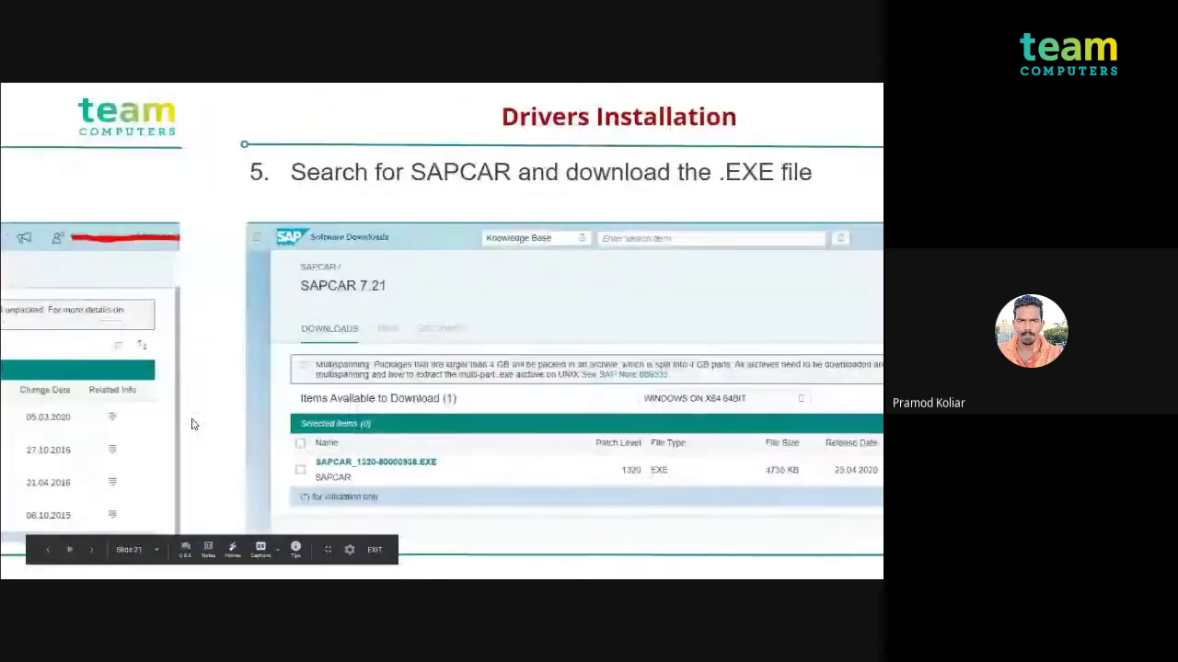
{"action": "key", "text": "Right"}
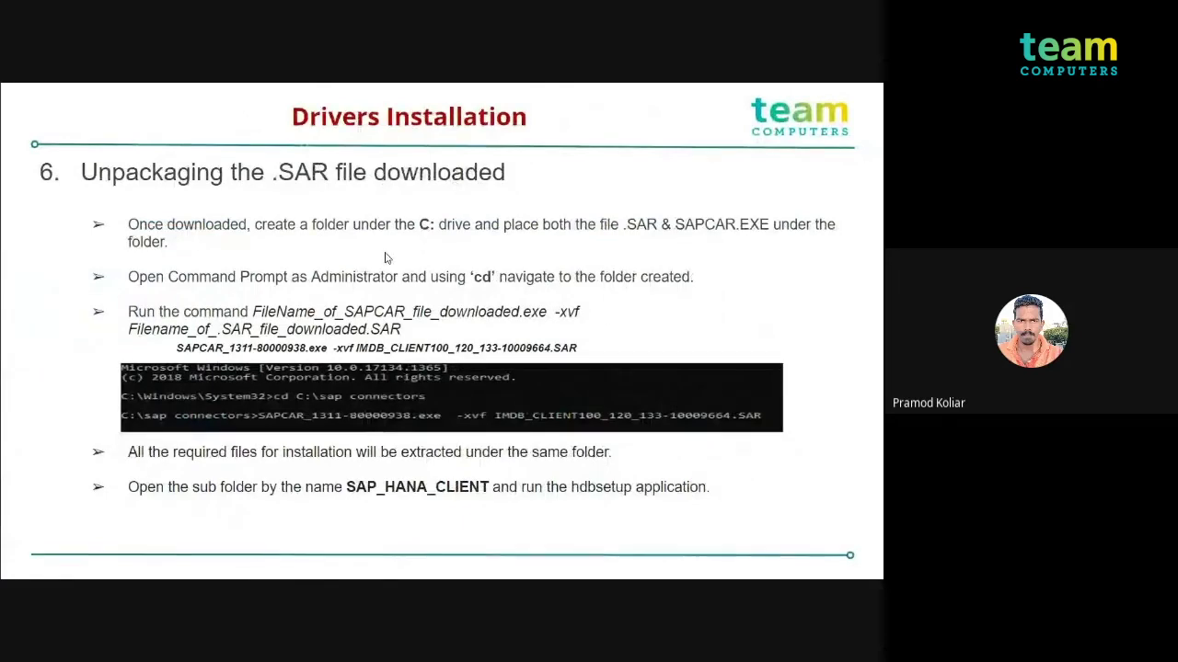
{"action": "key", "text": "Right"}
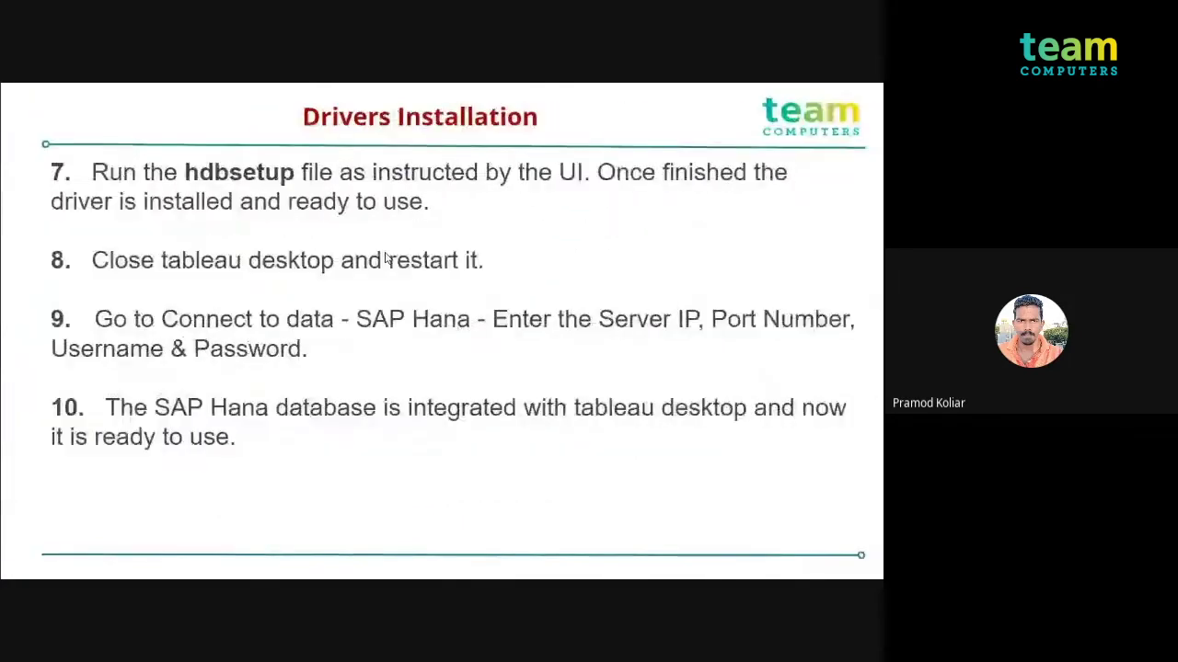
{"action": "key", "text": "Left"}
{"action": "key", "text": "Escape"}
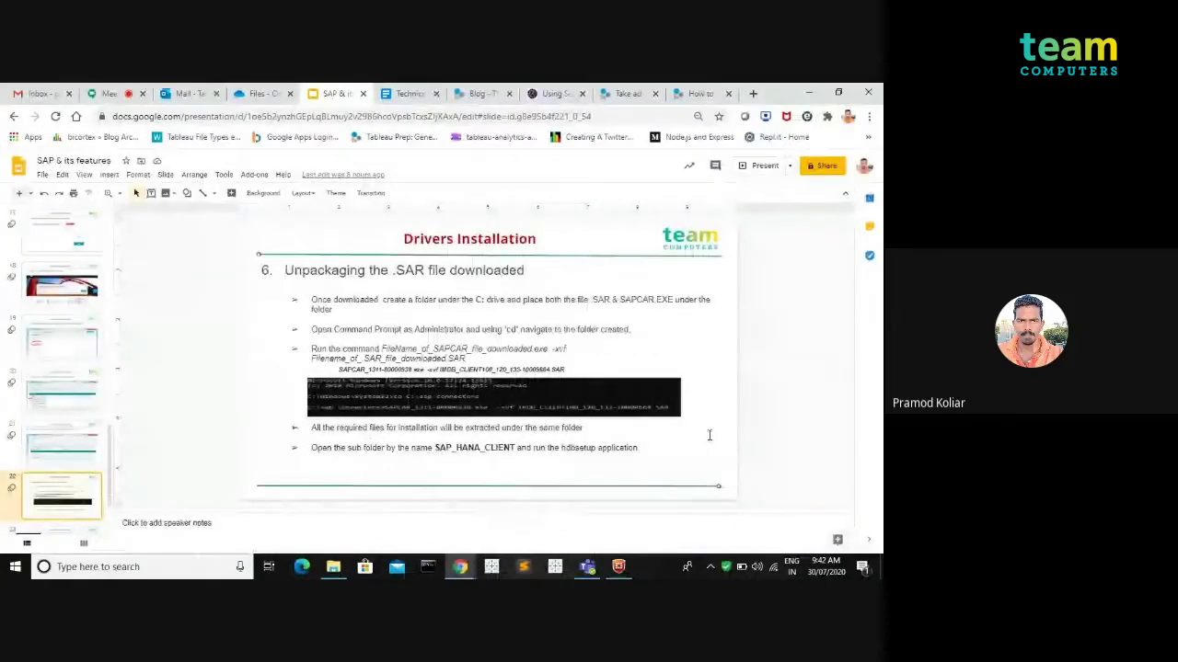
Open the TCPL_SAP_DEMO folder on Local Disk (C:) and select its full path.
{"action": "mouse_move", "coordinate": [333, 565]}
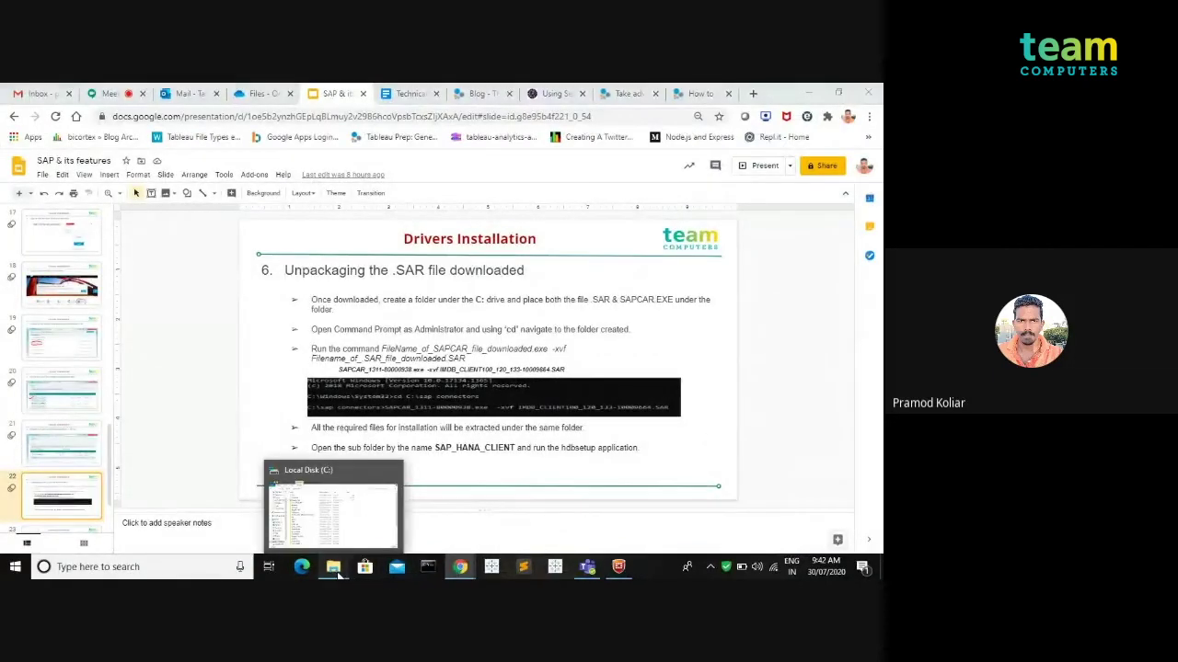
{"action": "left_click", "coordinate": [327, 507]}
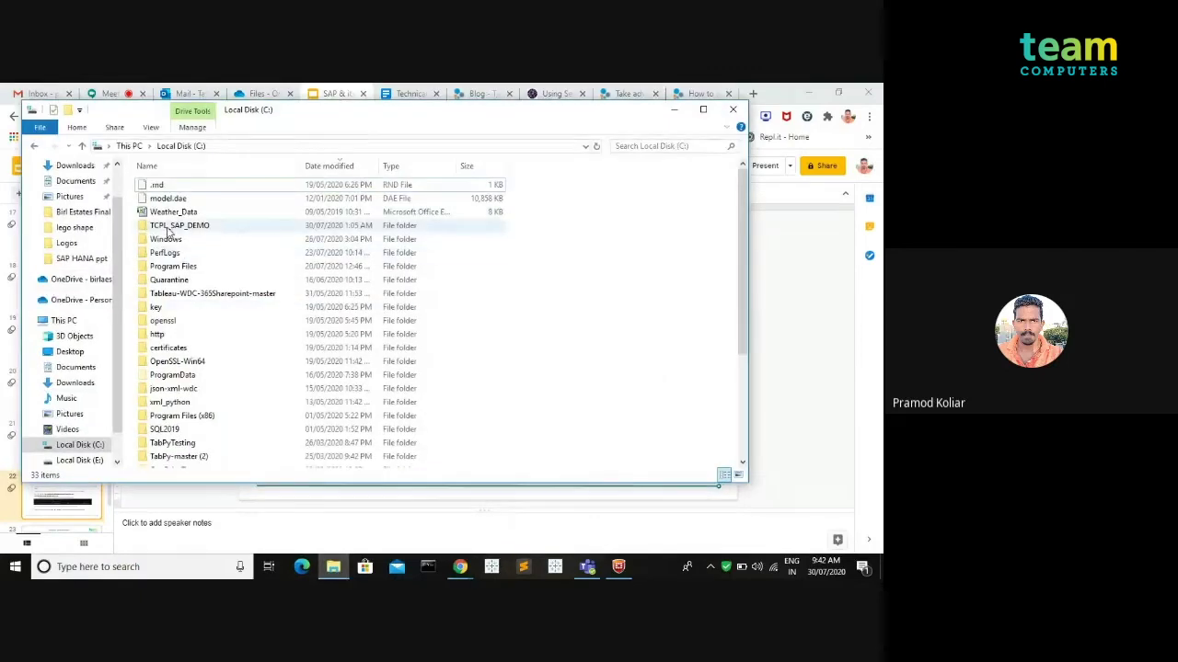
{"action": "double_click", "coordinate": [169, 226]}
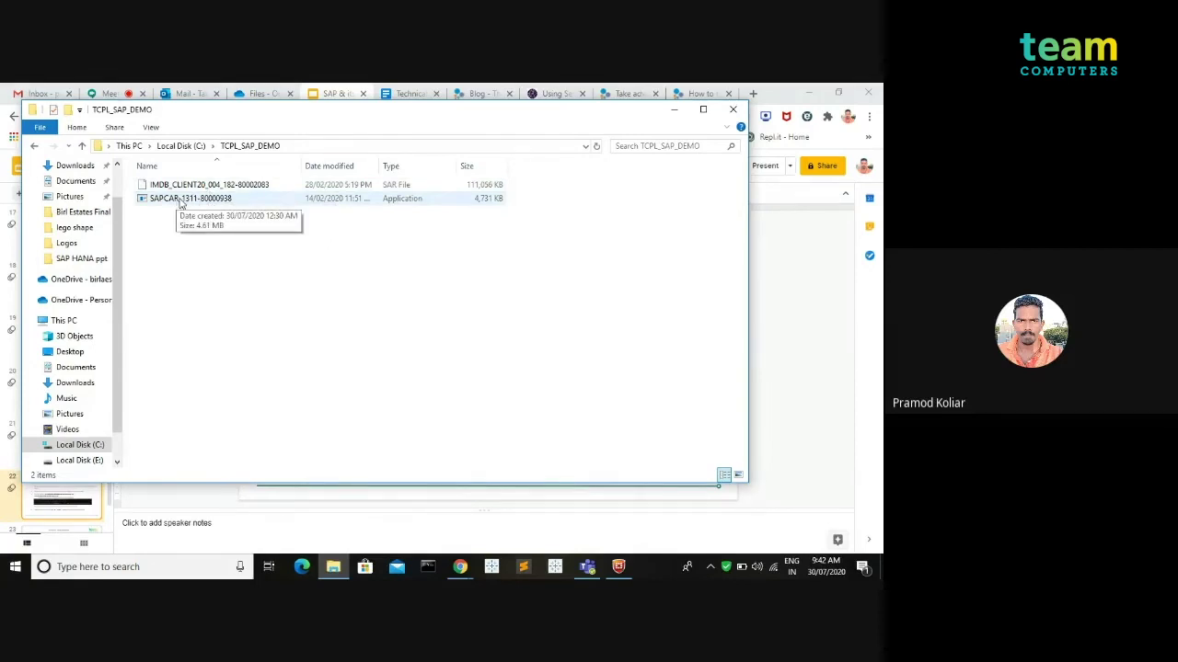
{"action": "left_click", "coordinate": [585, 147]}
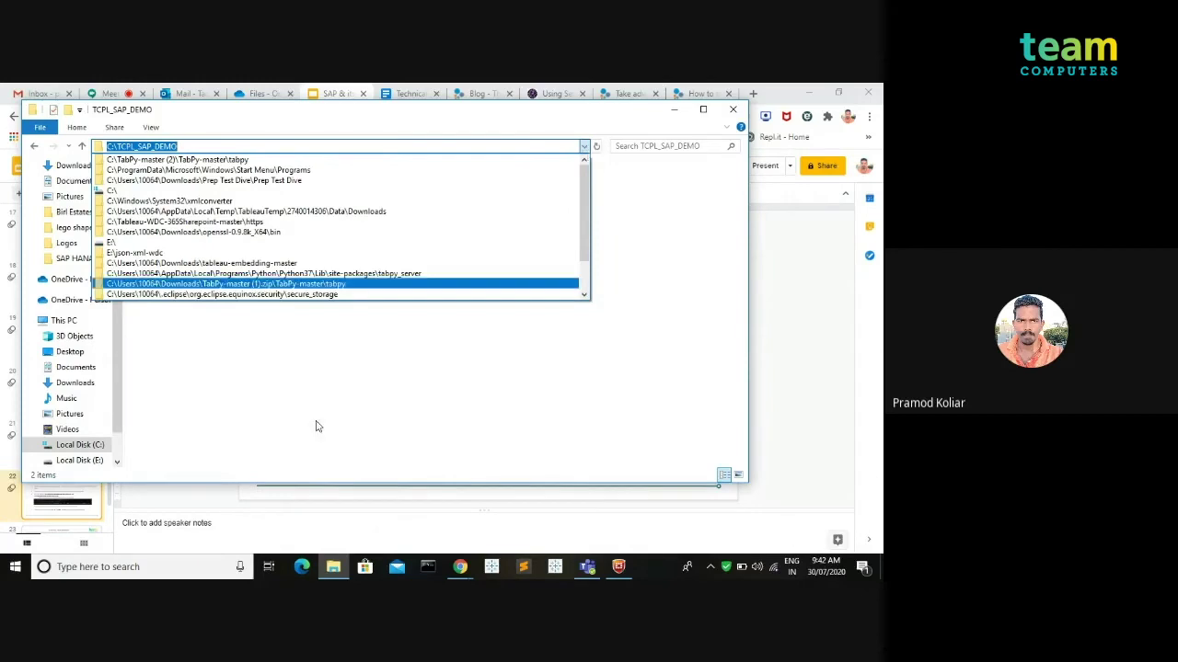
Open Command Prompt as administrator and maximize its window.
{"action": "left_click", "coordinate": [132, 567]}
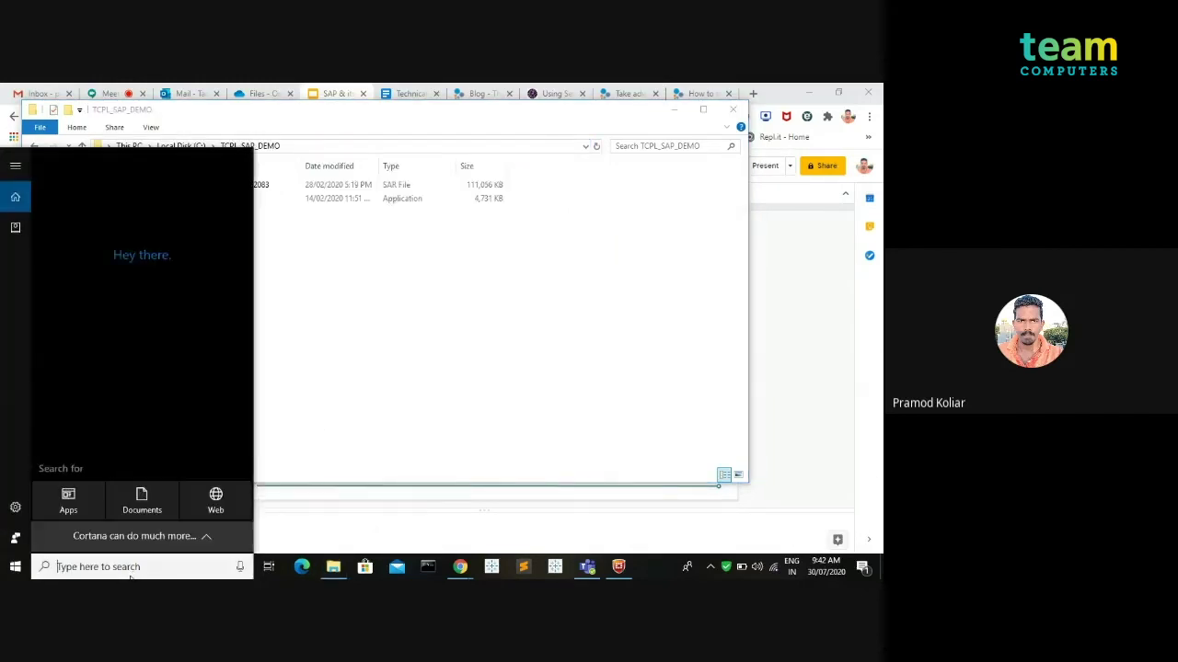
{"action": "type", "text": "comm"}
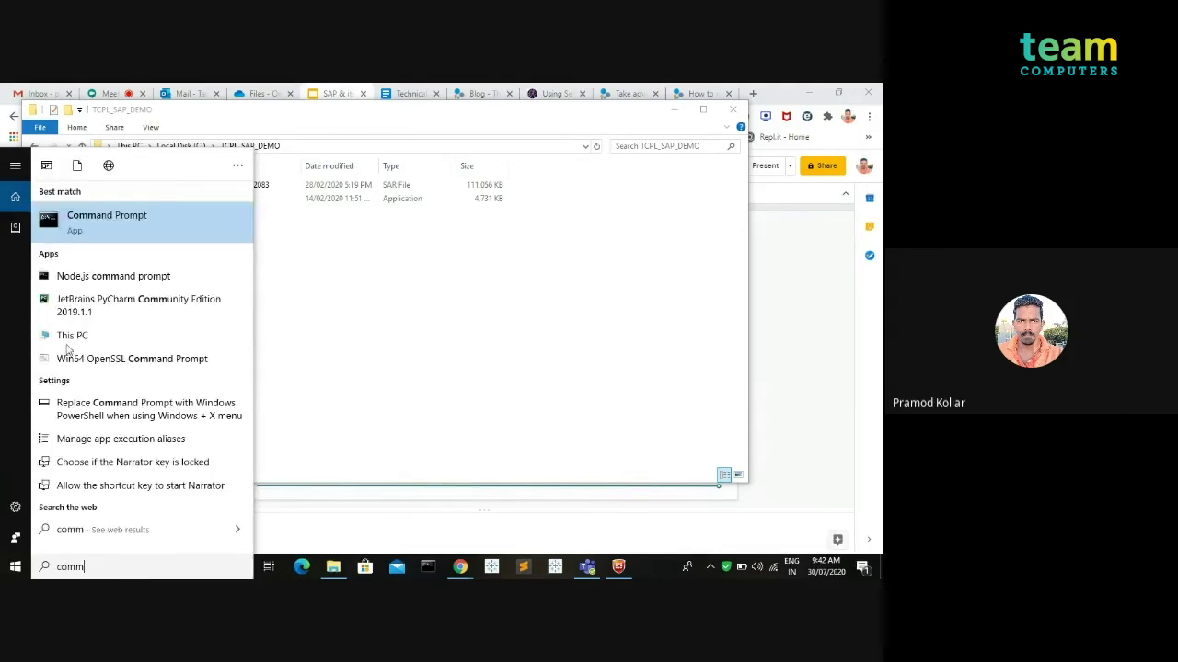
{"action": "right_click", "coordinate": [89, 242]}
{"action": "left_click", "coordinate": [127, 255]}
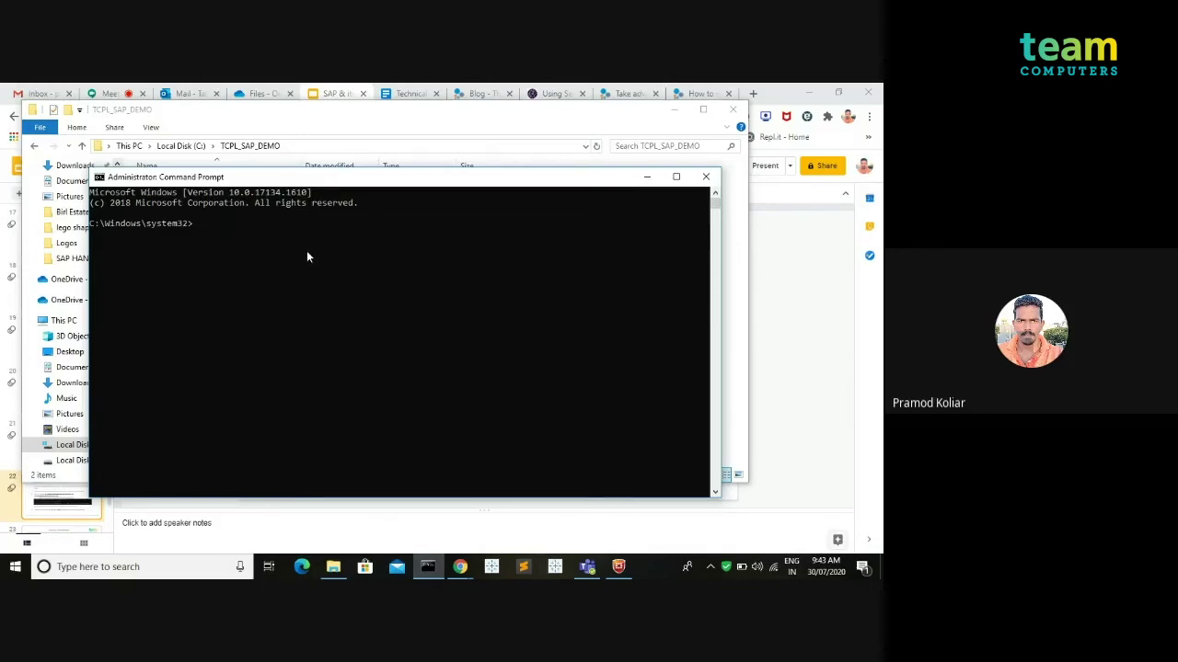
{"action": "left_click", "coordinate": [675, 176]}
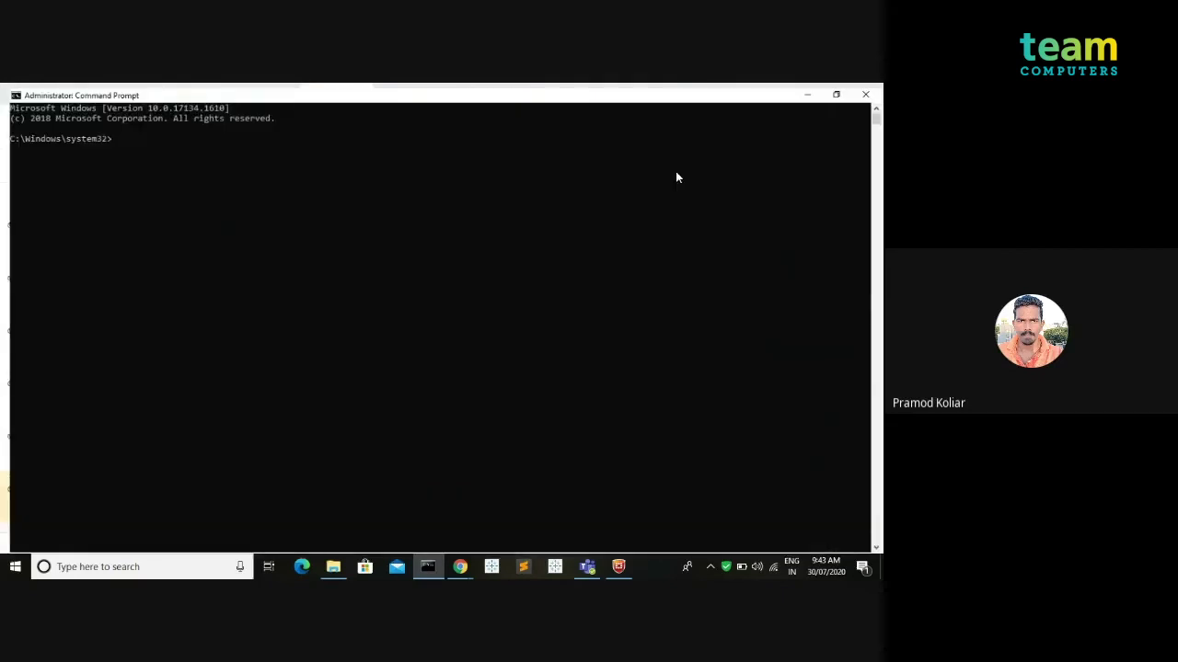
{"action": "left_click", "coordinate": [154, 136]}
{"action": "key", "text": "Escape"}
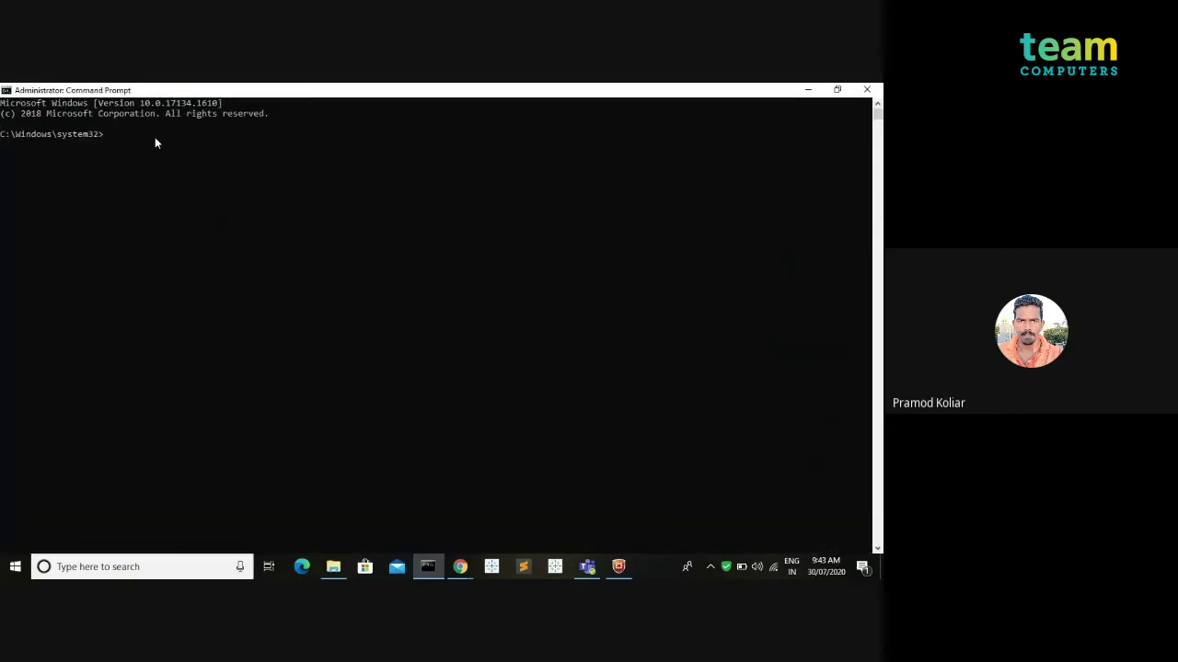
Change to C:\TCPL_SAP_DEMO and extract IMDB_CLIENT20_004_182-80002083.SAR using SAPCAR_1311-80000938.EXE with the -xvf option.
{"action": "type", "text": "cd C:\\TCPL_SAP_DEMO"}
{"action": "key", "text": "Return"}
{"action": "key", "text": "Tab"}
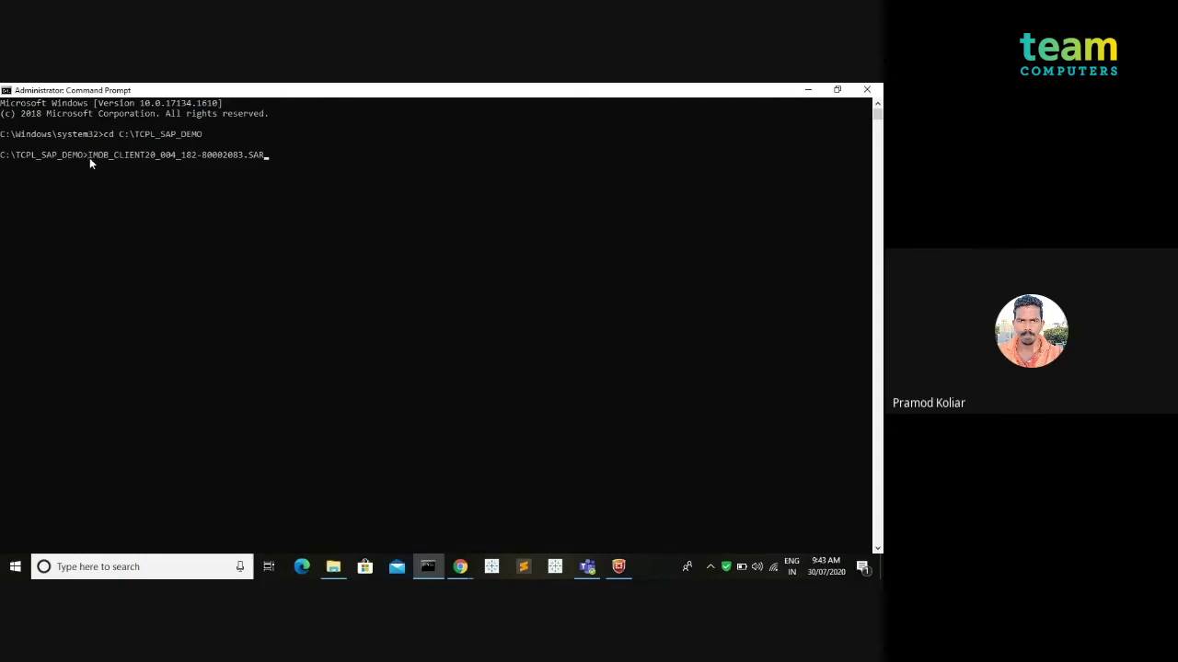
{"action": "key", "text": "Tab"}
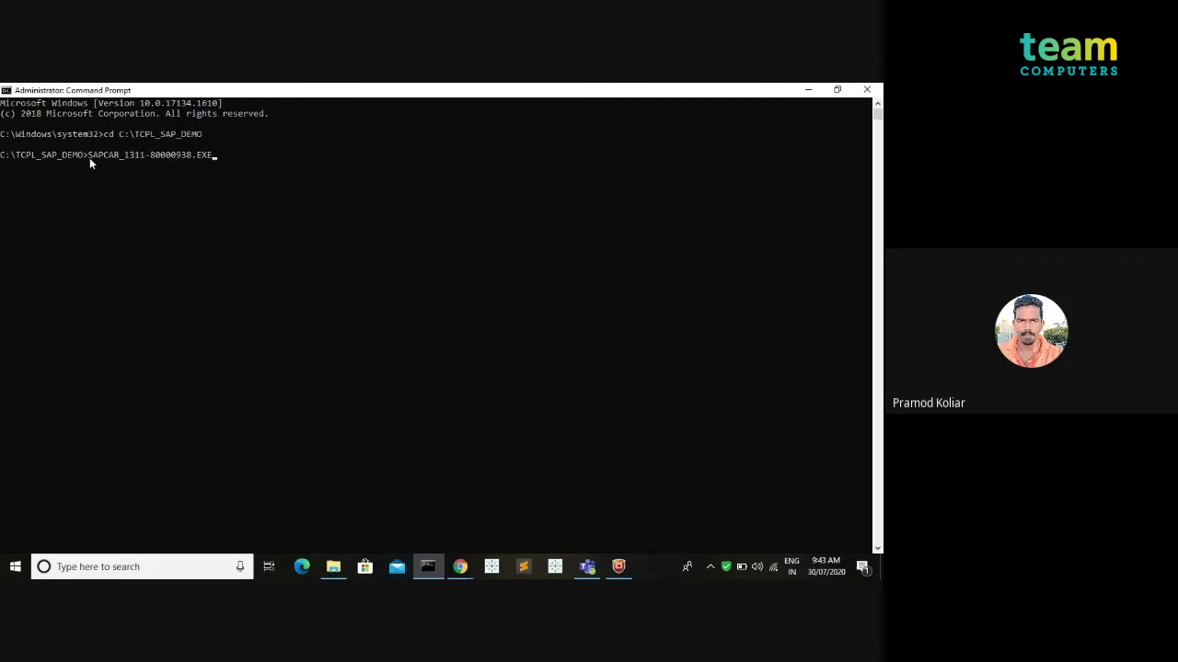
{"action": "type", "text": "-xvf"}
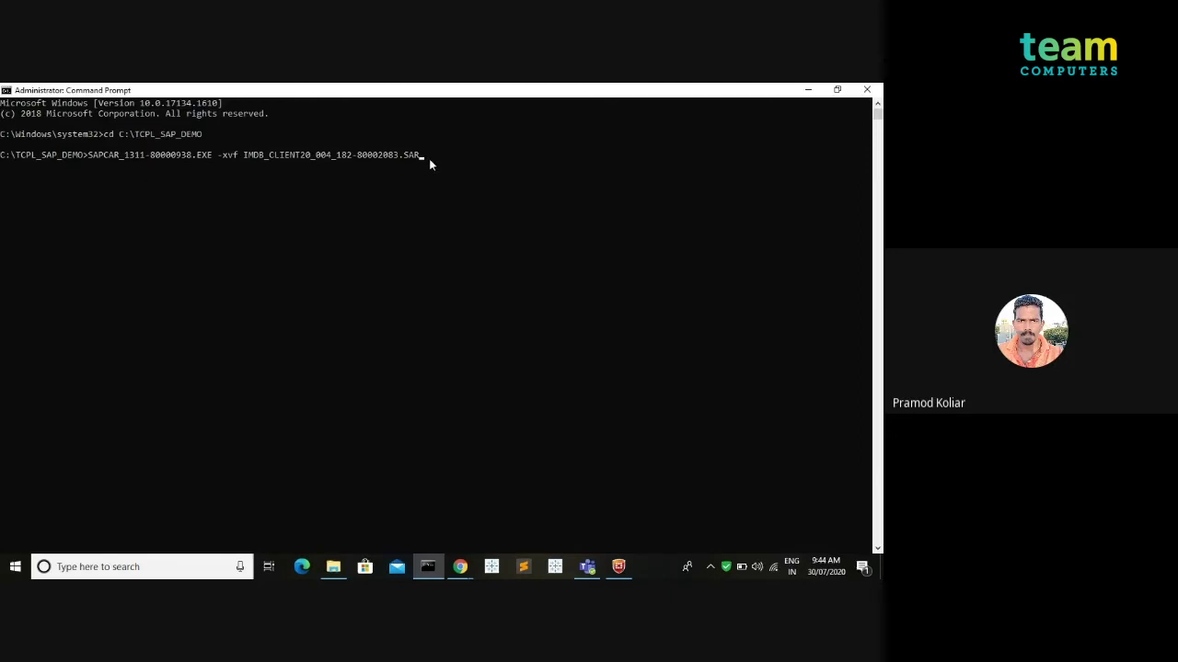
{"action": "key", "text": "Return"}
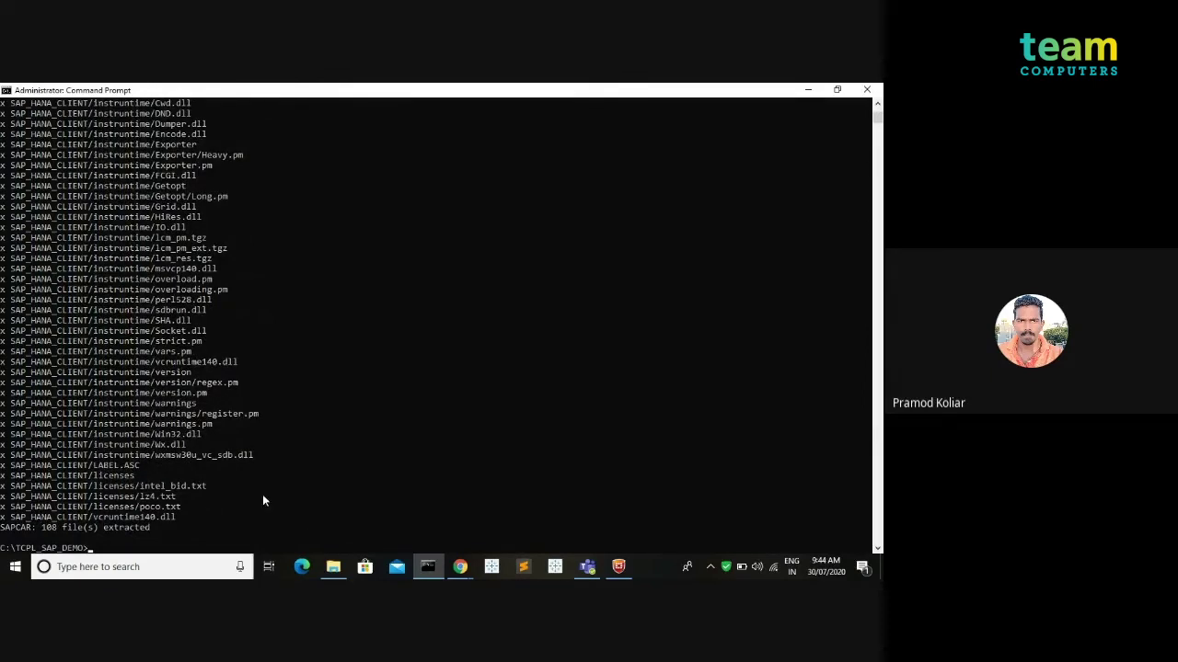
Open the extracted SAP_HANA_CLIENT folder and run the hdbsetup application.
{"action": "left_click", "coordinate": [333, 567]}
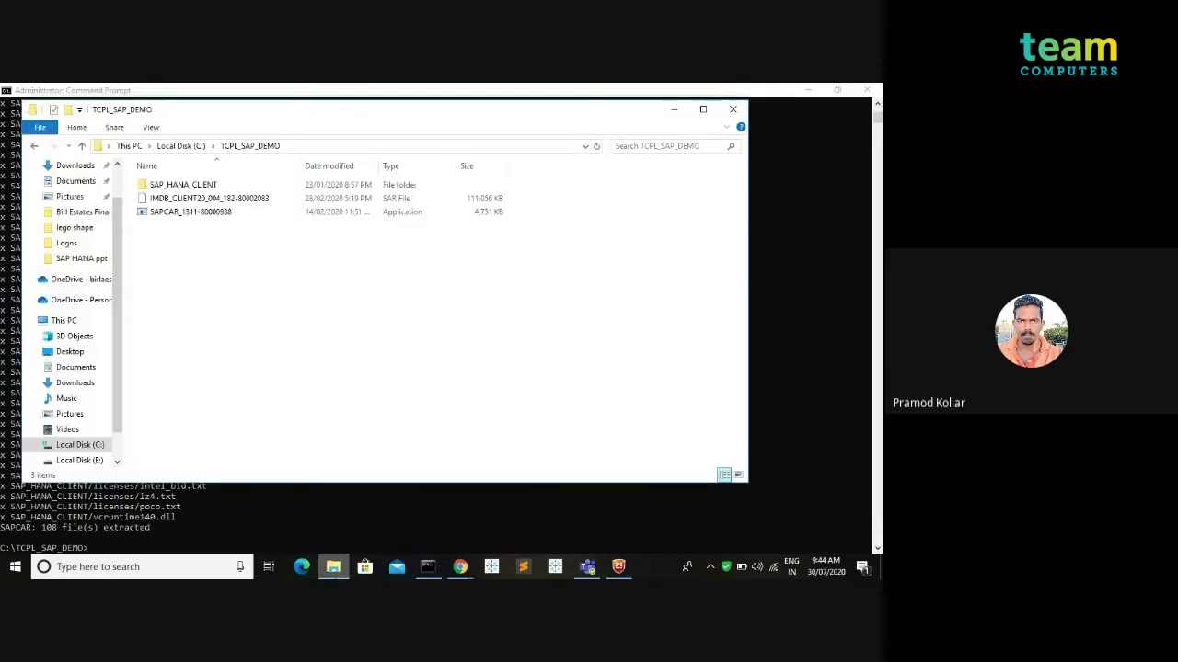
{"action": "double_click", "coordinate": [184, 187]}
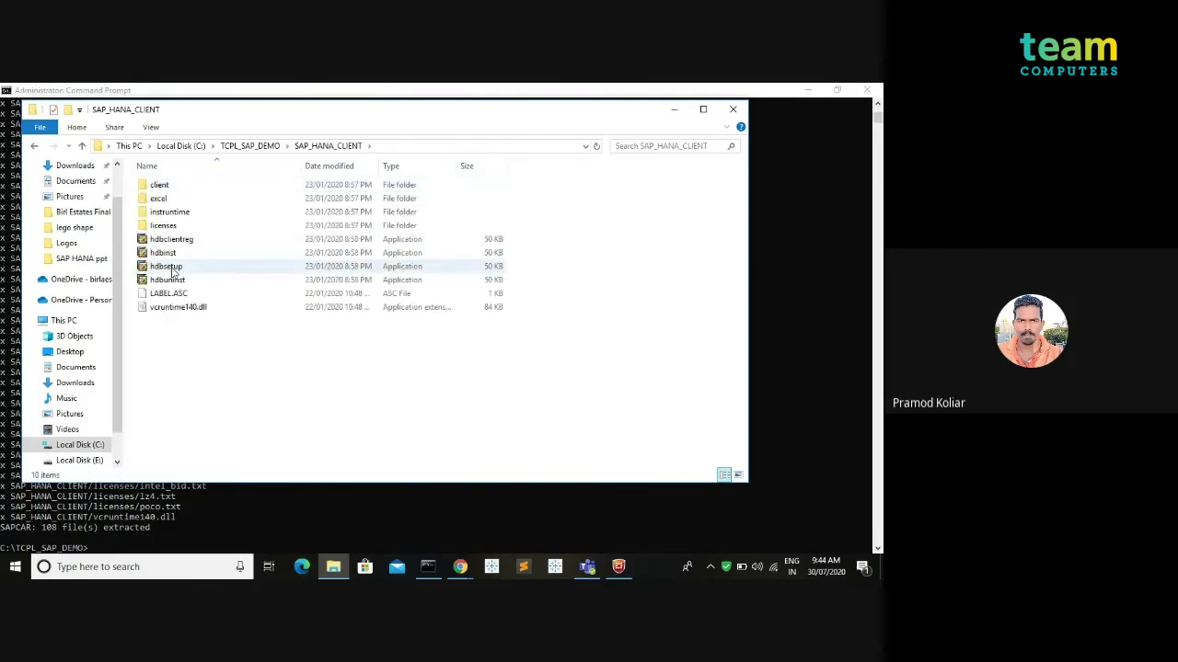
{"action": "left_click", "coordinate": [168, 258]}
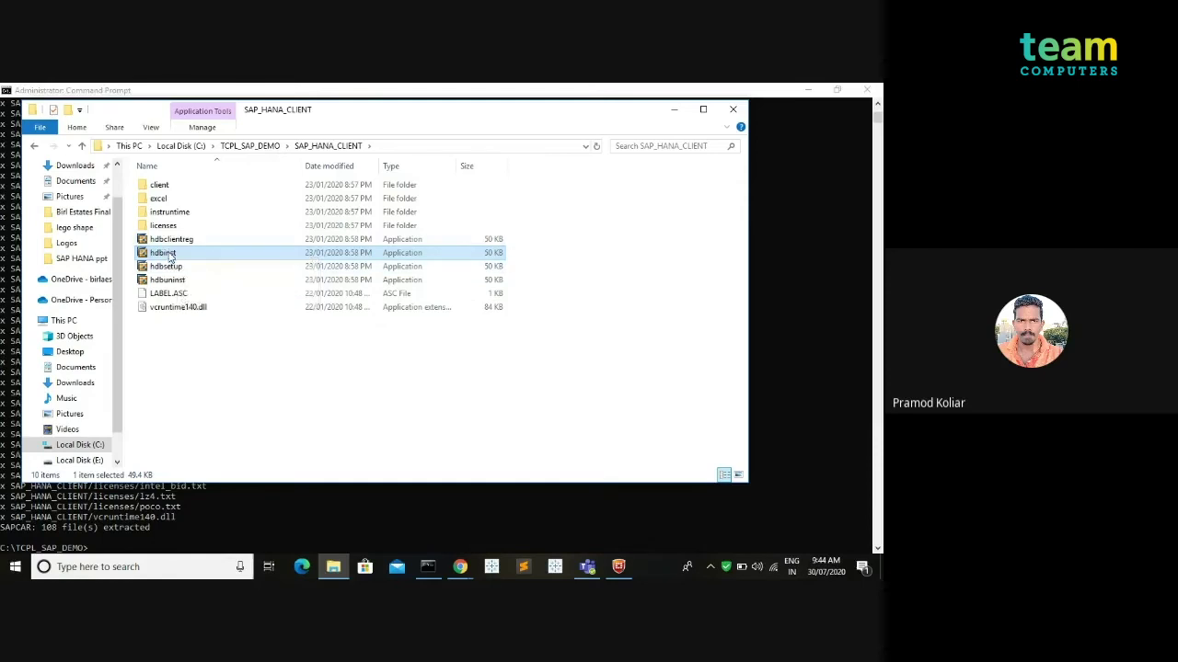
{"action": "left_click", "coordinate": [168, 268]}
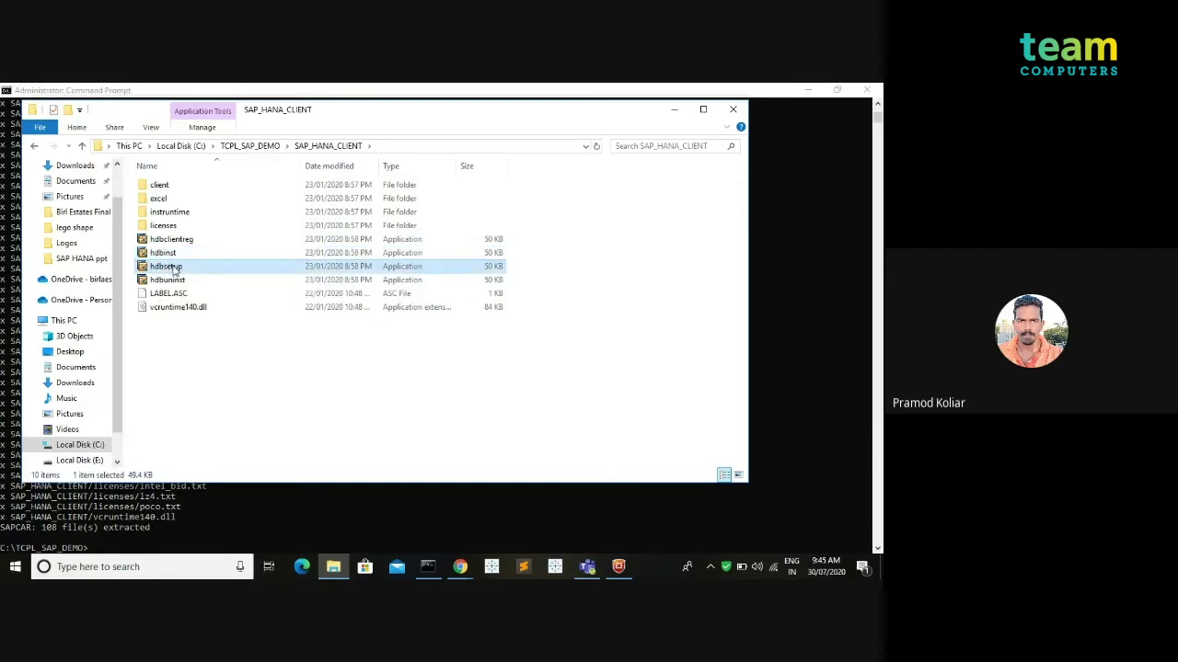
{"action": "double_click", "coordinate": [173, 267]}
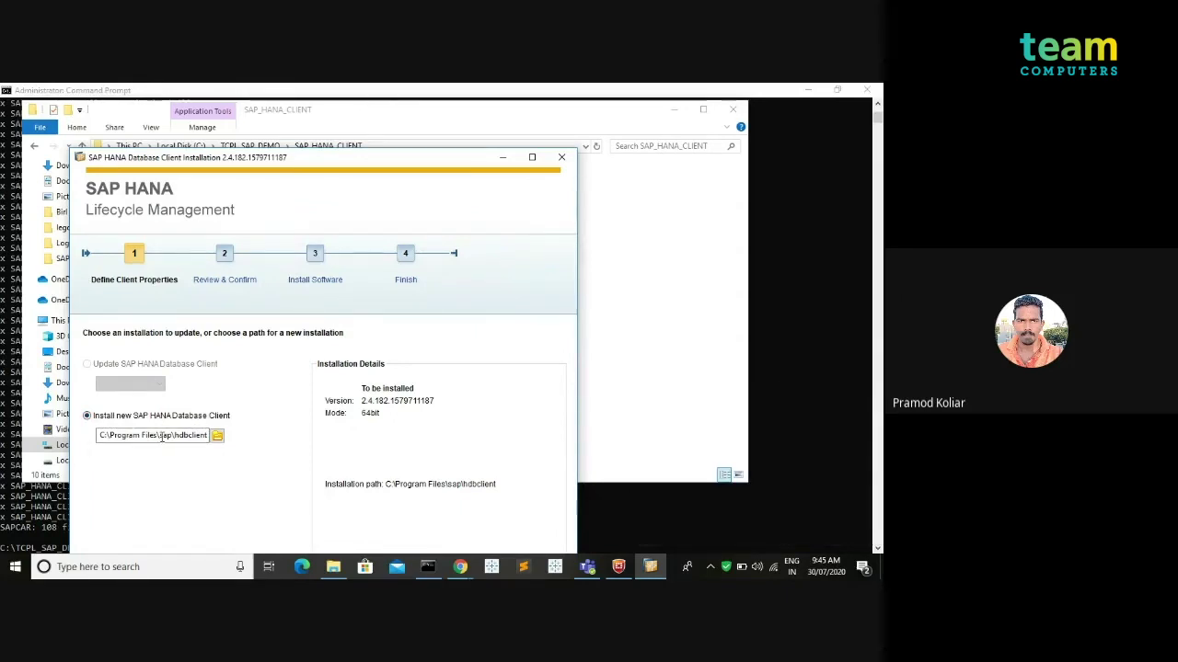
Install a new SAP HANA Database Client in C:\Program Files\sap\hdbclient, checking the software components in the summary, and finish the wizard.
{"action": "left_click_drag", "start_coordinate": [365, 159], "coordinate": [369, 110]}
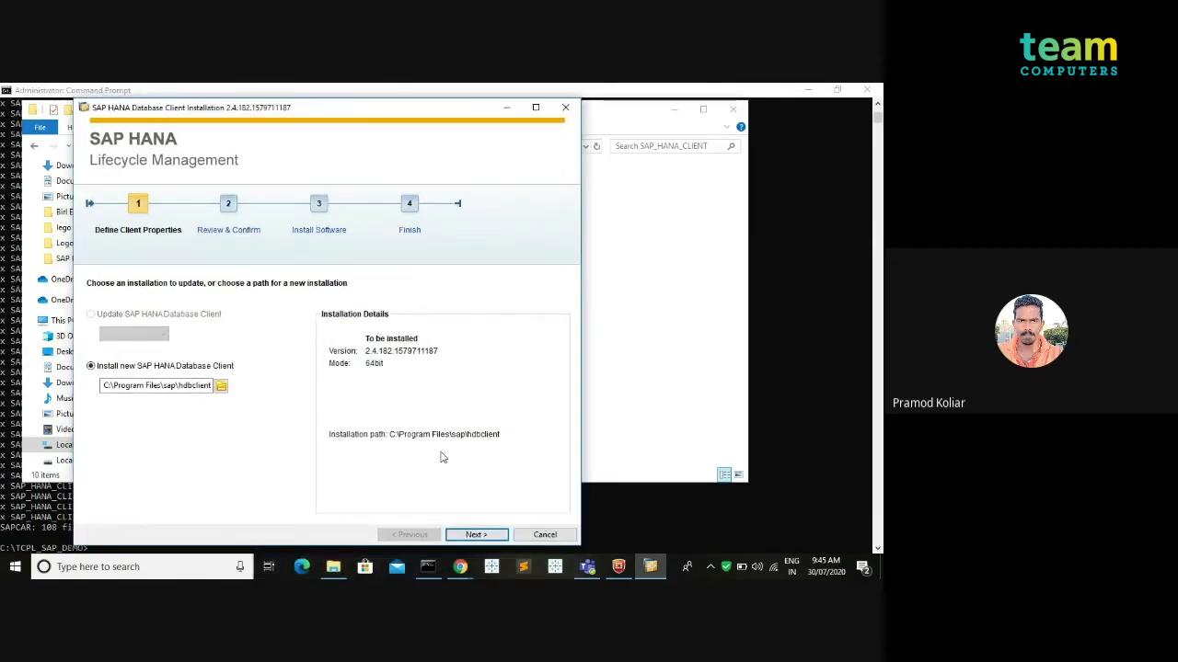
{"action": "left_click", "coordinate": [466, 536]}
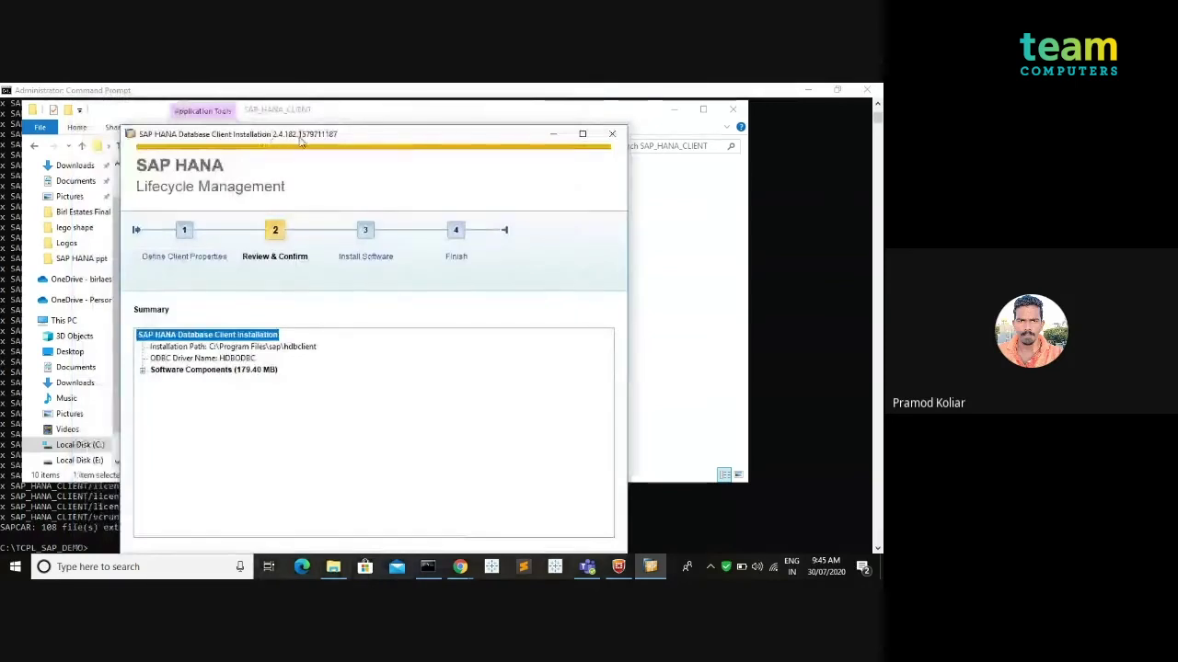
{"action": "left_click_drag", "start_coordinate": [299, 138], "coordinate": [299, 104]}
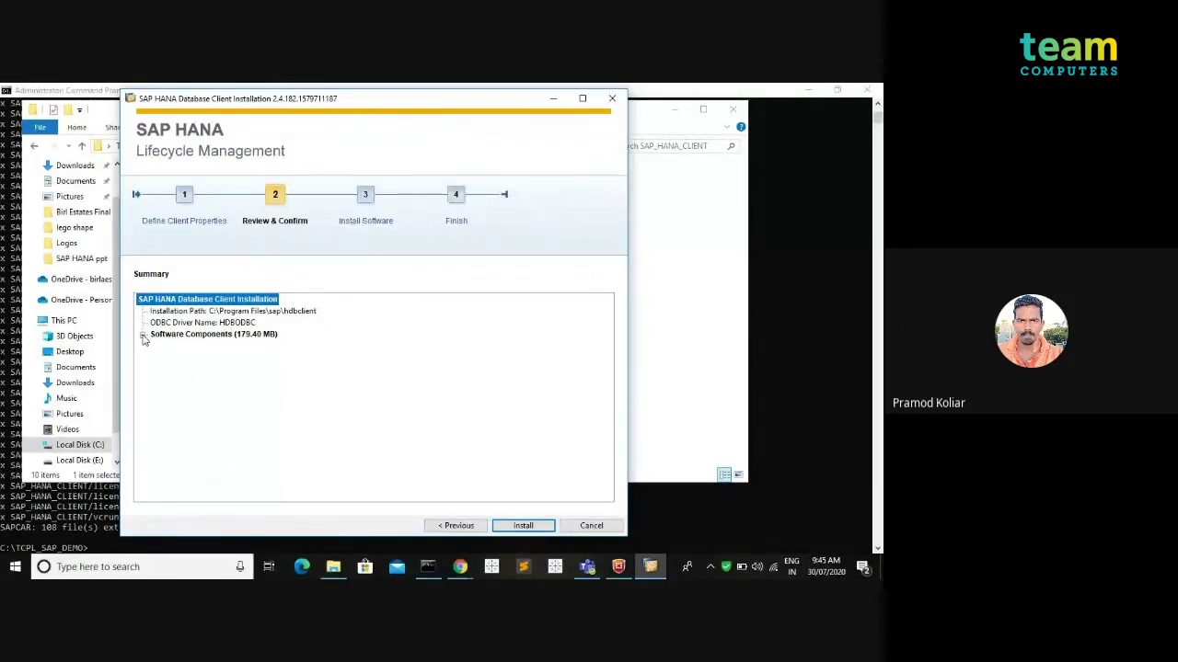
{"action": "left_click", "coordinate": [143, 335]}
{"action": "left_click", "coordinate": [143, 300]}
{"action": "left_click", "coordinate": [525, 527]}
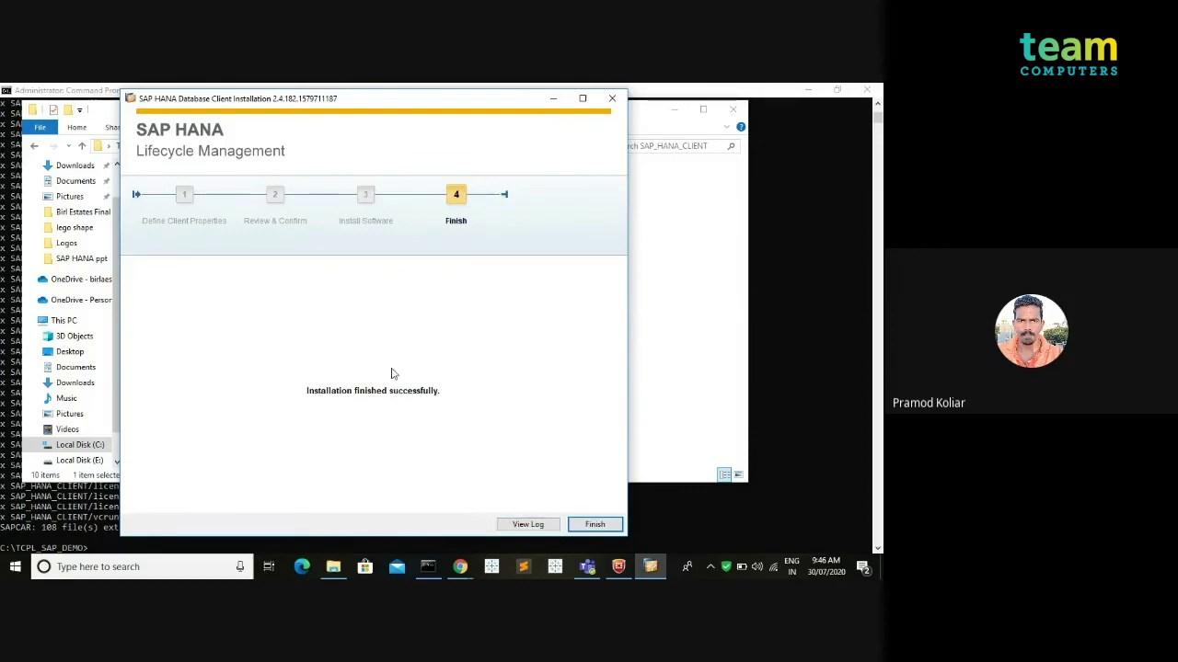
{"action": "left_click", "coordinate": [595, 525]}
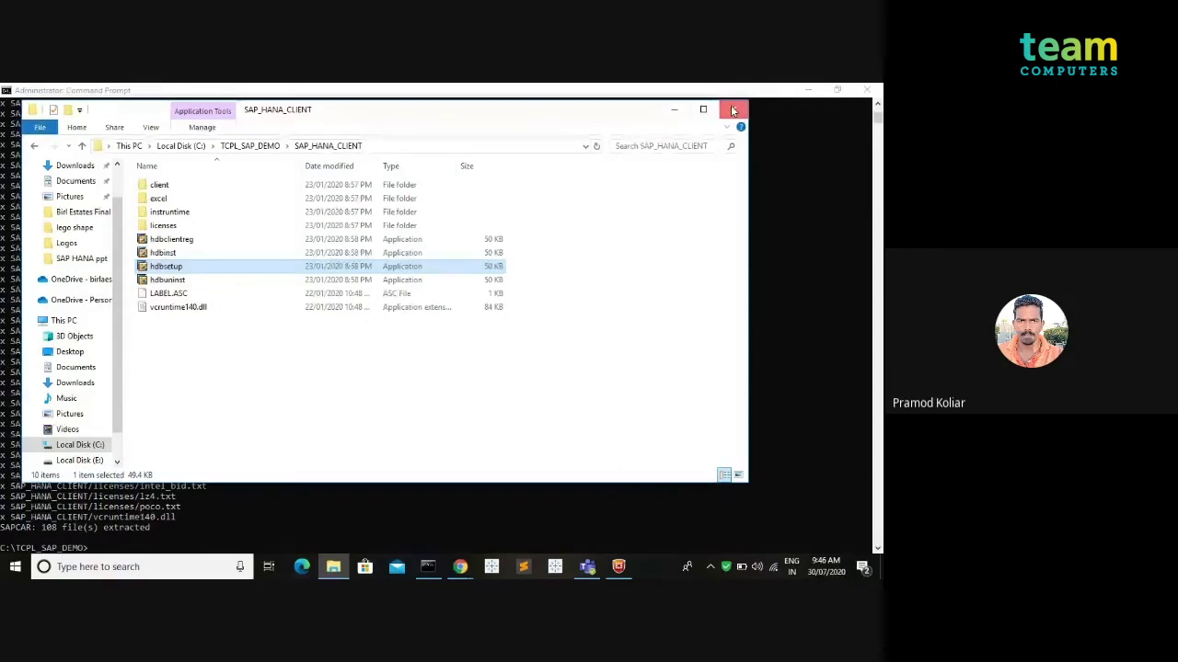
Close the SAP_HANA_CLIENT folder and Command Prompt, minimize the browser, and launch Tableau 2020.2.
{"action": "left_click", "coordinate": [733, 111]}
{"action": "left_click", "coordinate": [866, 89]}
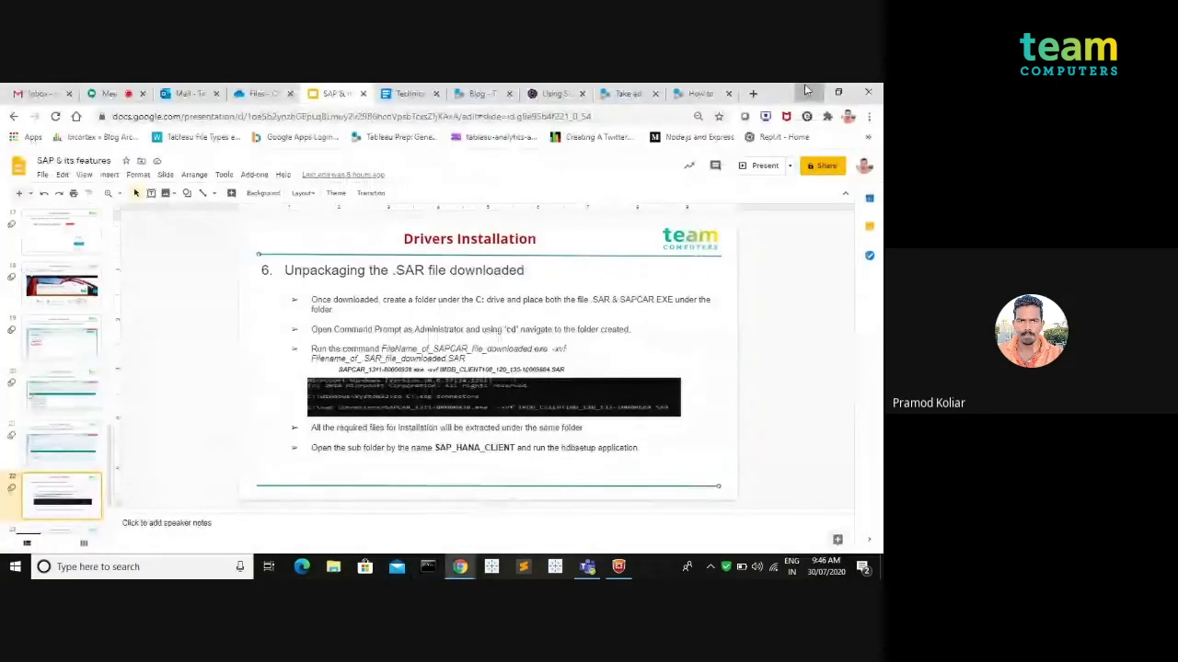
{"action": "left_click", "coordinate": [806, 90]}
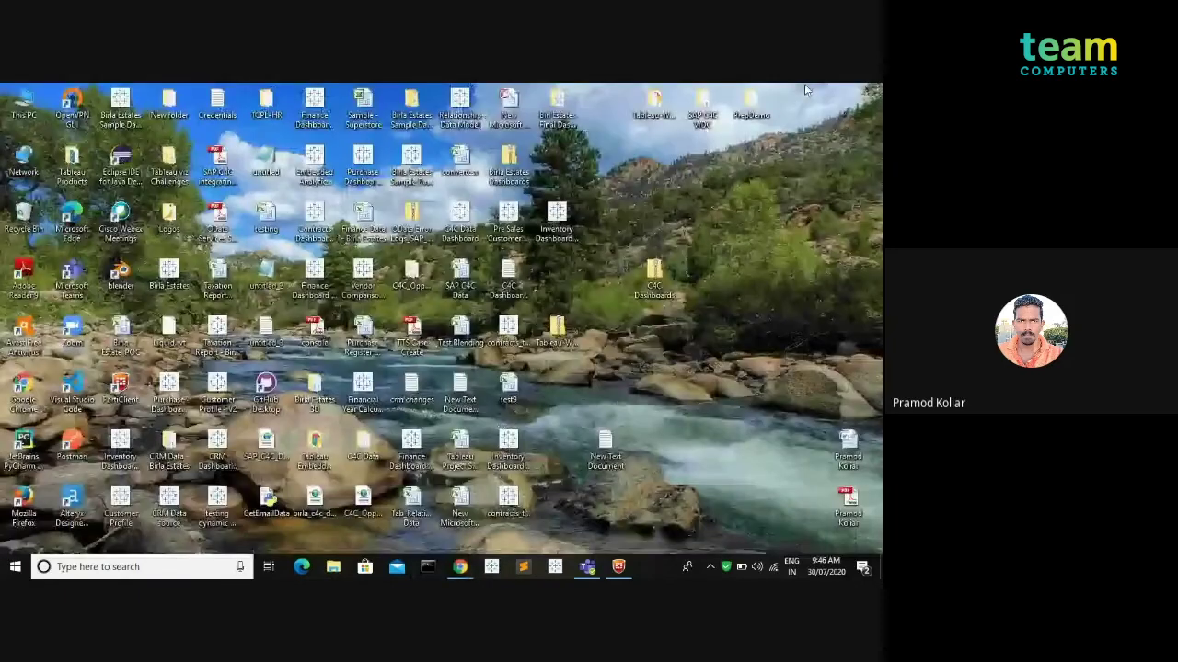
{"action": "left_click", "coordinate": [557, 575]}
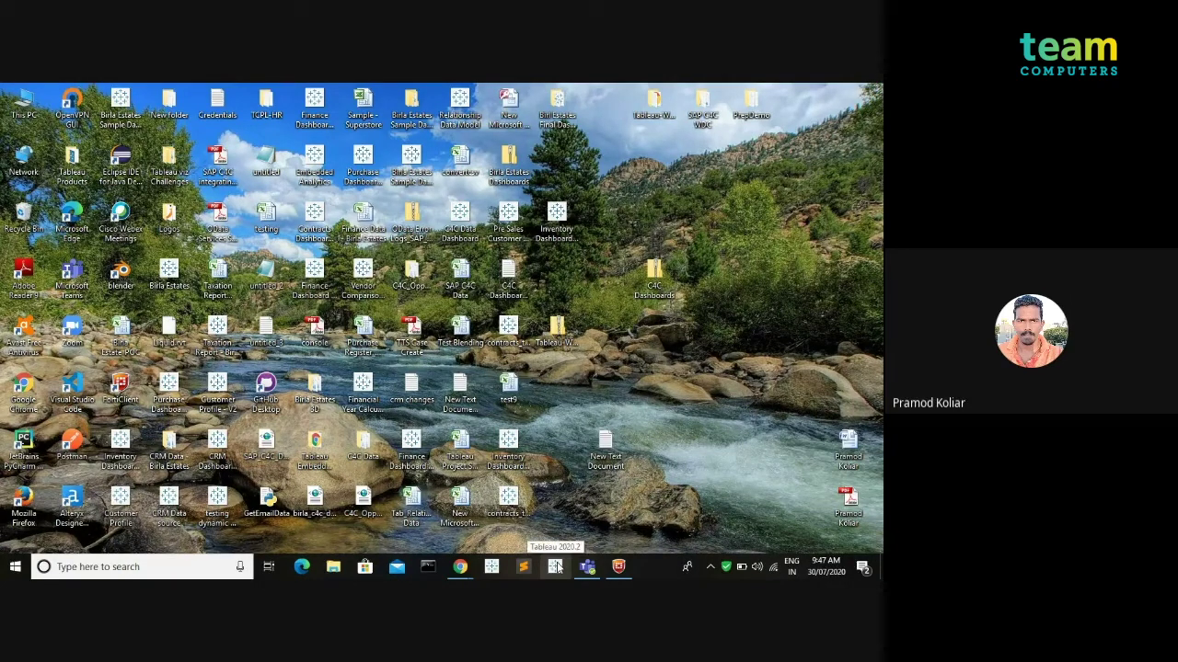
{"action": "right_click", "coordinate": [659, 375]}
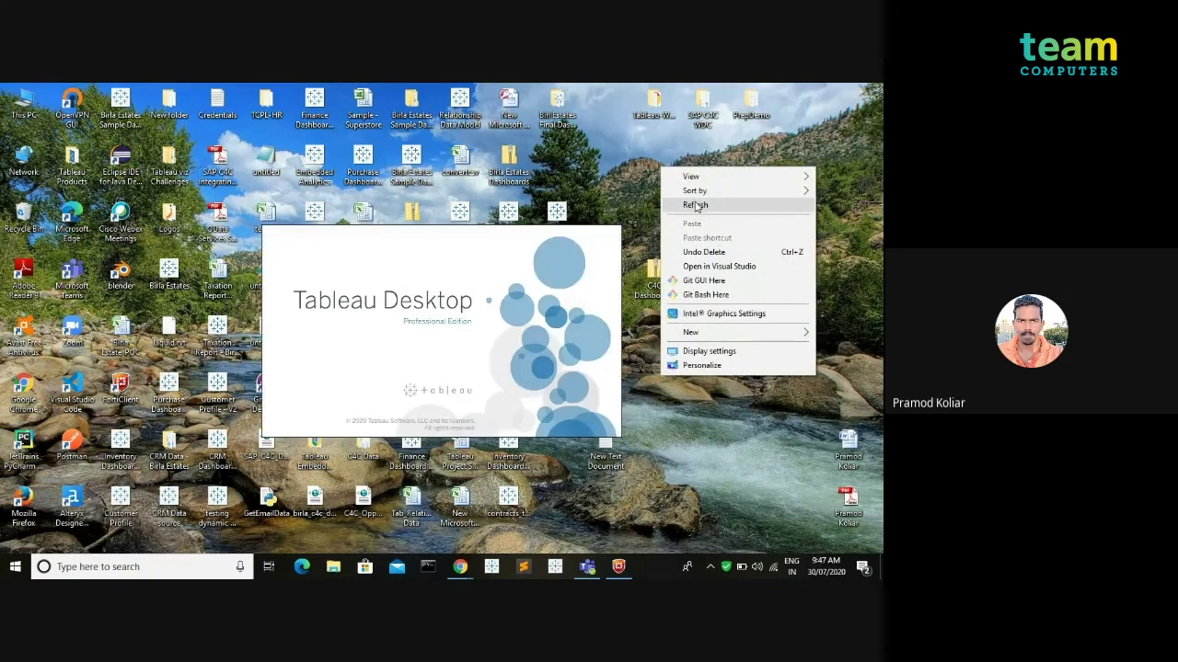
{"action": "left_click", "coordinate": [696, 205]}
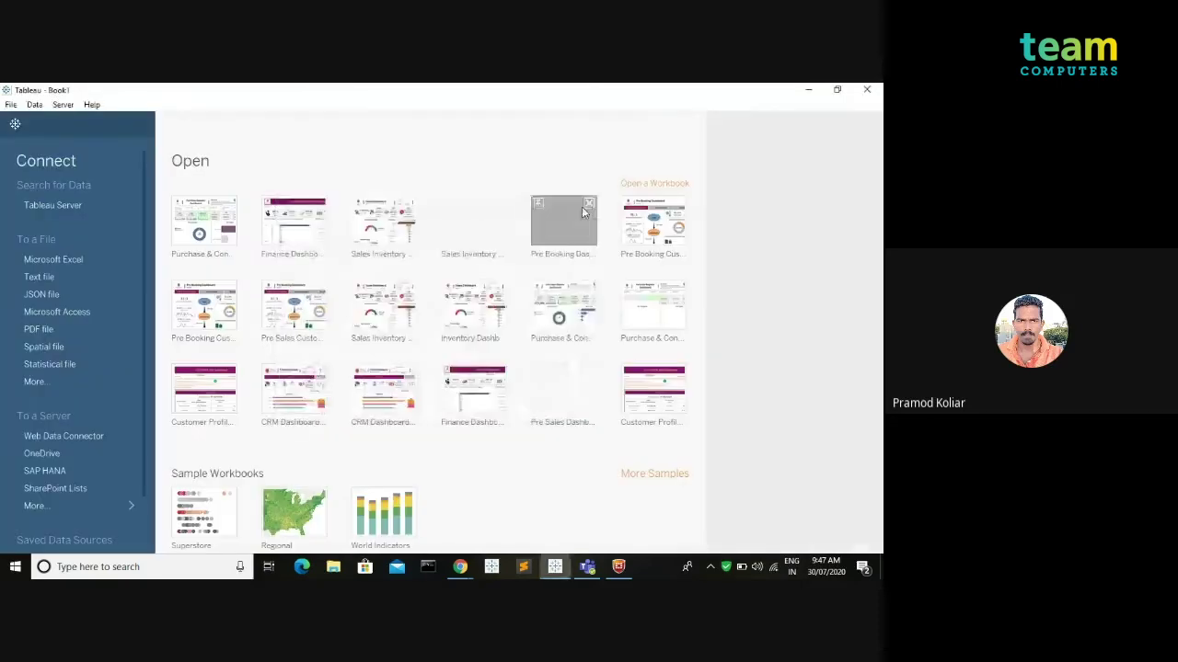
Open the SAP HANA sign-in dialog from the full list of server connectors.
{"action": "scroll", "coordinate": [111, 388], "scroll_direction": "down", "scroll_amount": 2}
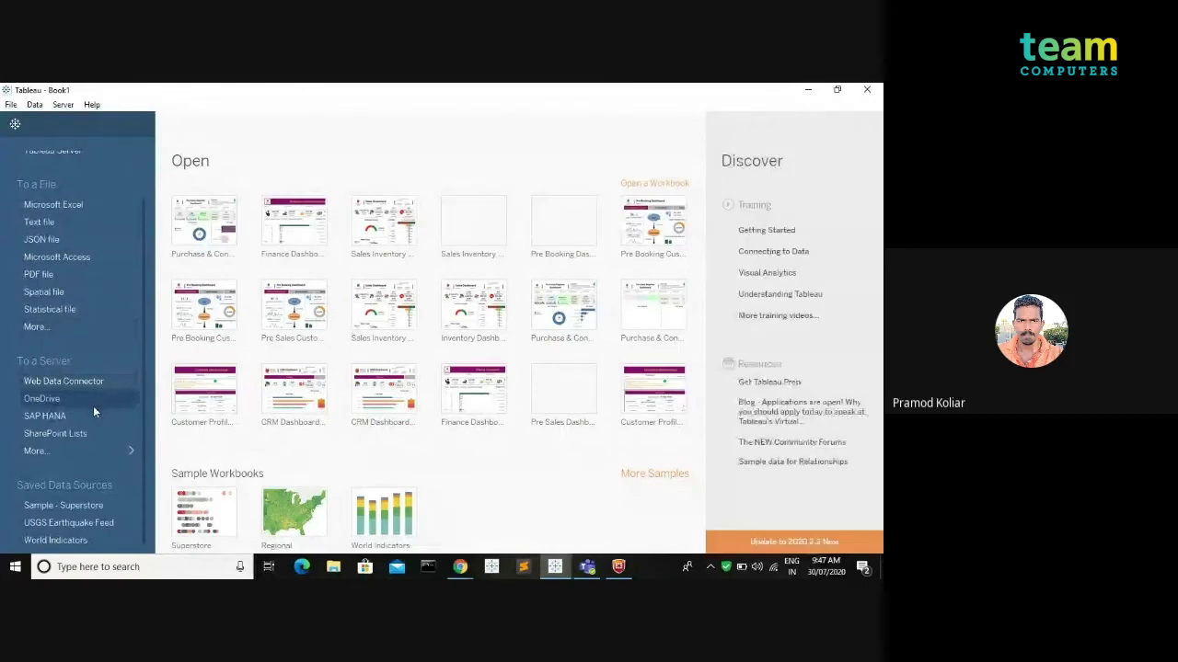
{"action": "left_click", "coordinate": [53, 451]}
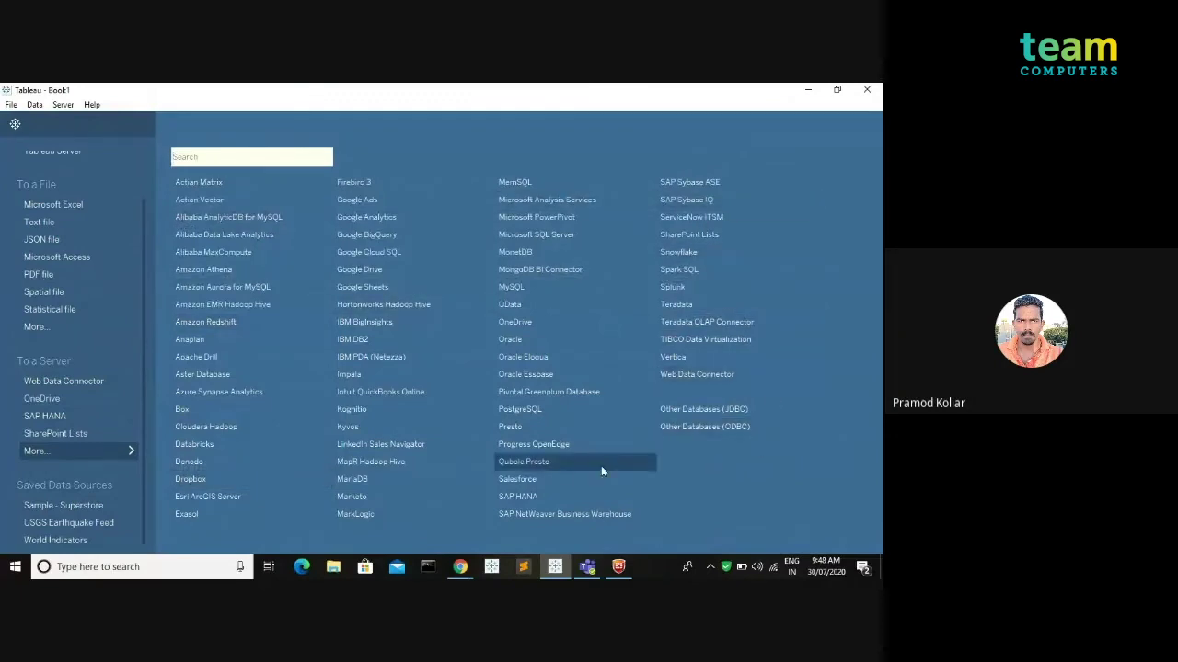
{"action": "left_click", "coordinate": [521, 495]}
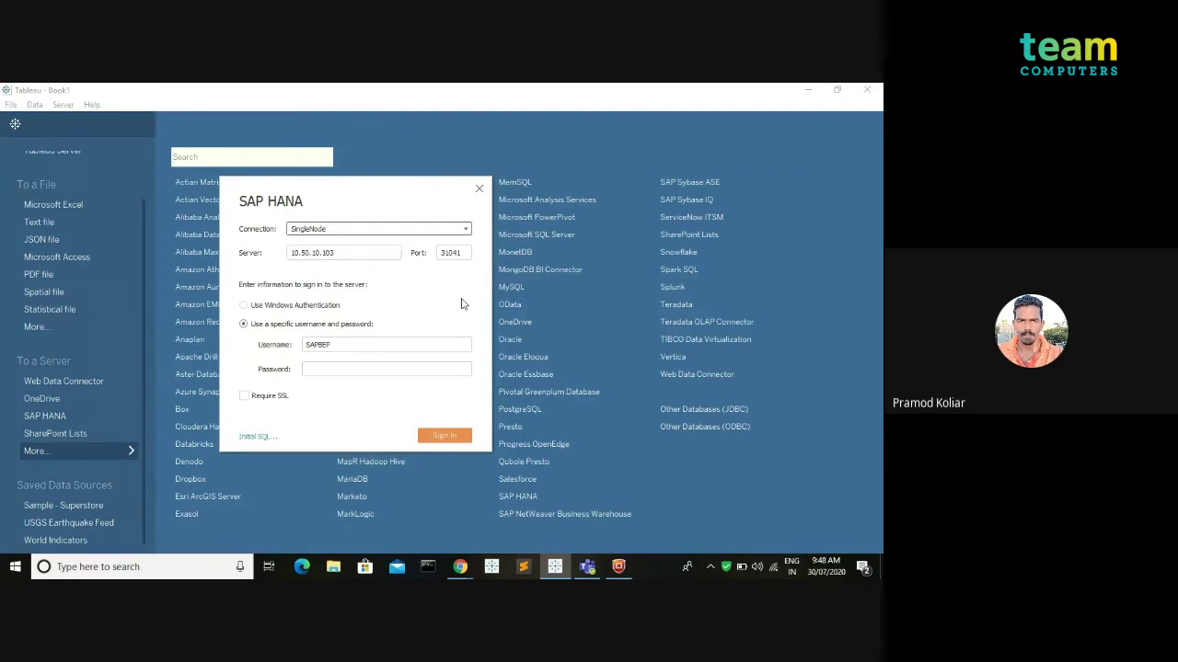
Switch to FortiClient, connect to the Birla_SAP VPN with username USER1 and the VPN password, and minimize its window.
{"action": "left_click", "coordinate": [618, 567]}
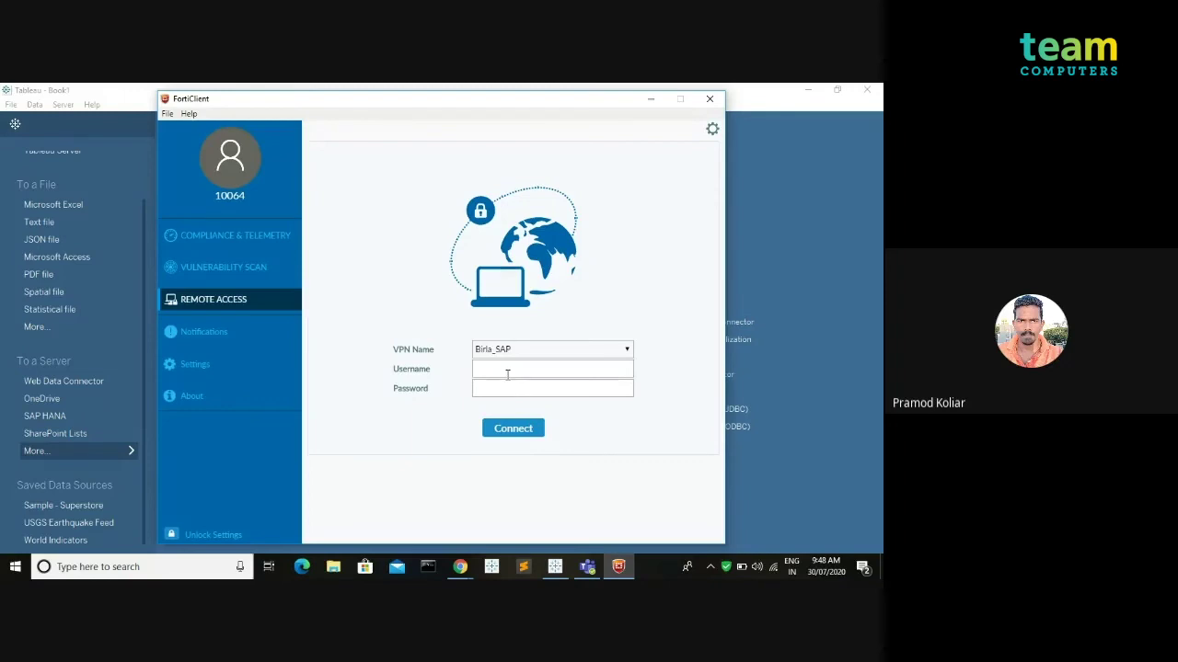
{"action": "left_click", "coordinate": [507, 375]}
{"action": "type", "text": "USER1"}
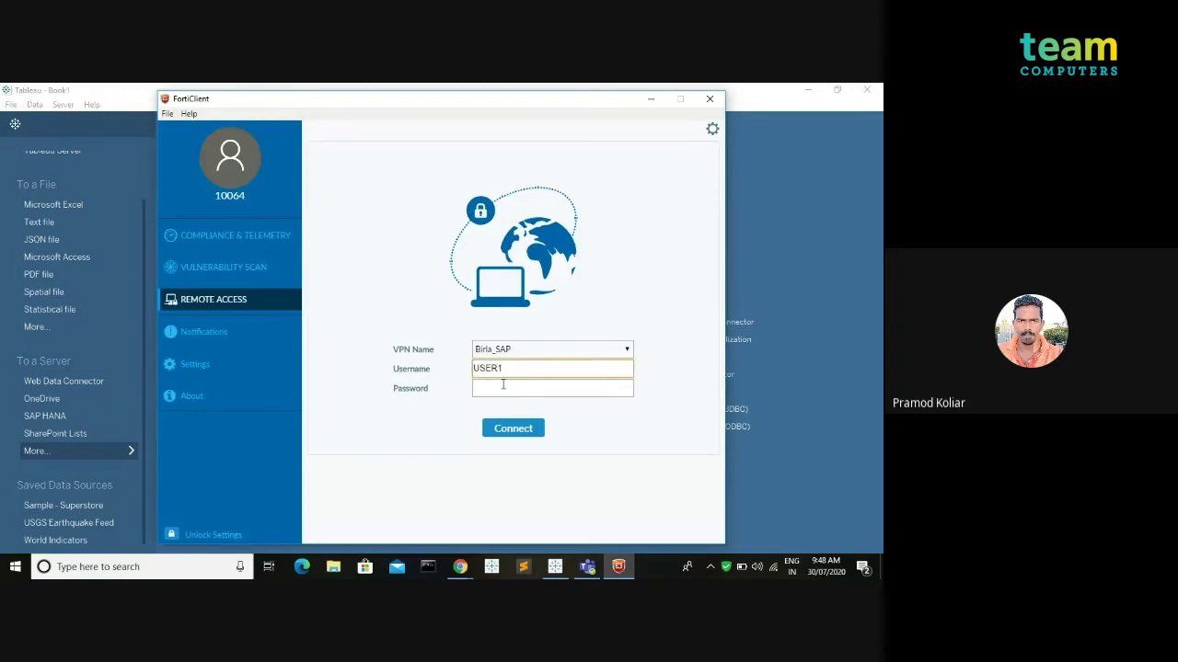
{"action": "left_click", "coordinate": [503, 386]}
{"action": "type", "text": "••••"}
{"action": "key", "text": "Return"}
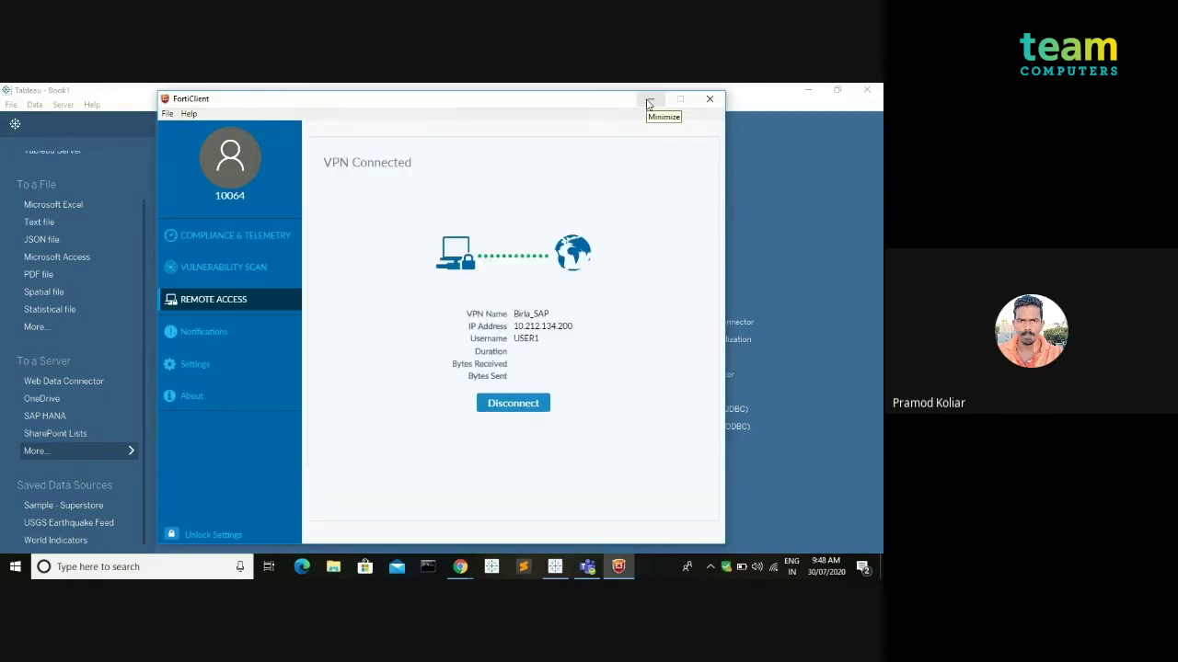
{"action": "left_click", "coordinate": [648, 101]}
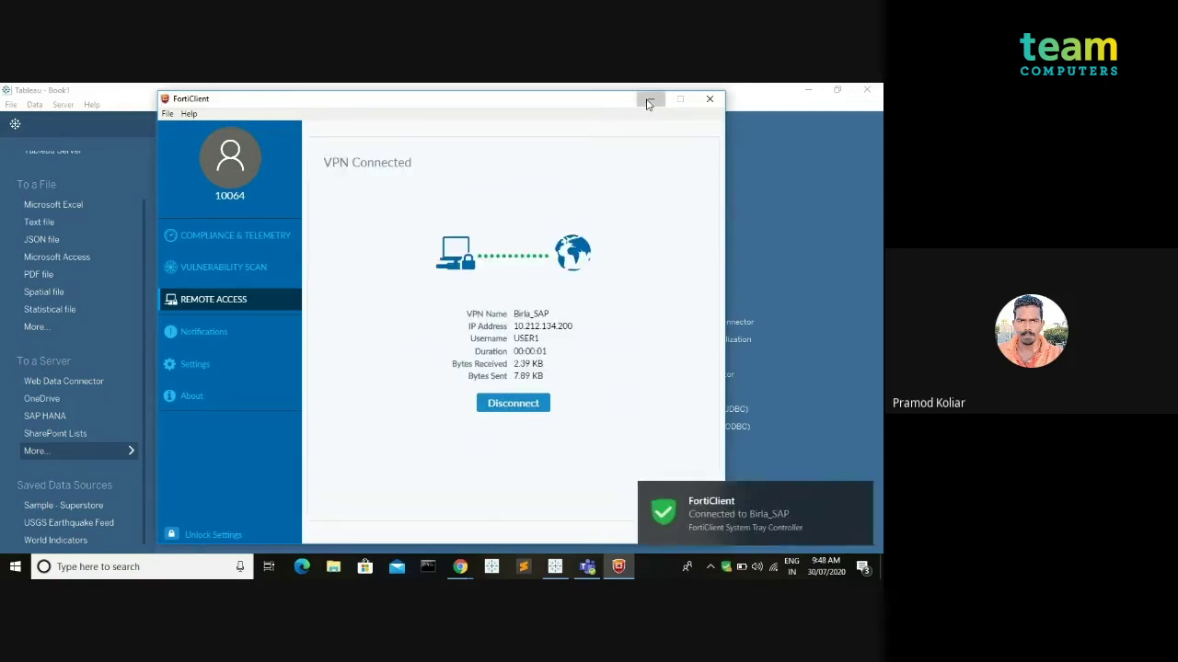
Enter the SAP HANA account password for the SAPBEP user and sign in to the server.
{"action": "left_click", "coordinate": [390, 366]}
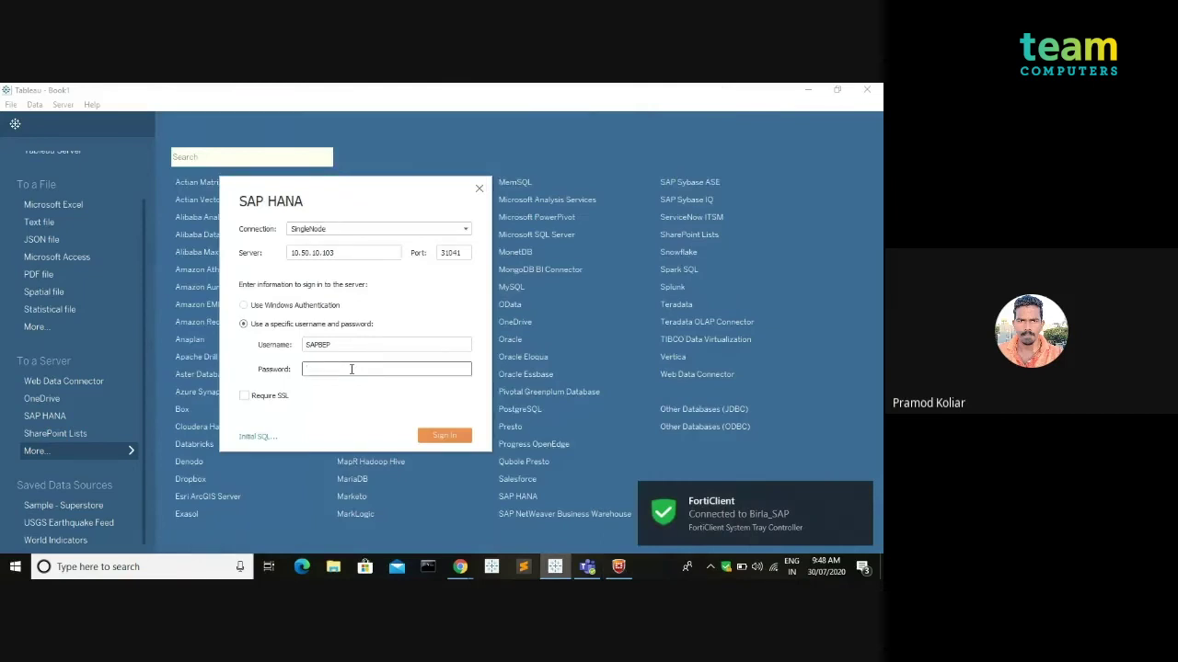
{"action": "type", "text": "•••••••••"}
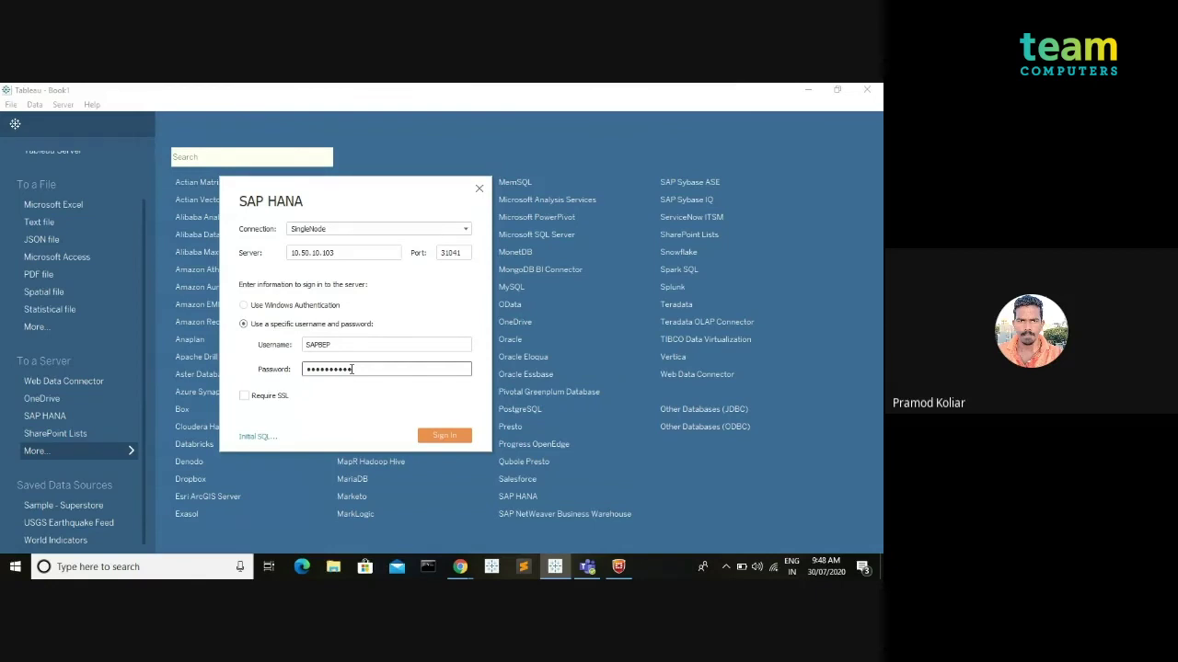
{"action": "key", "text": "Return"}
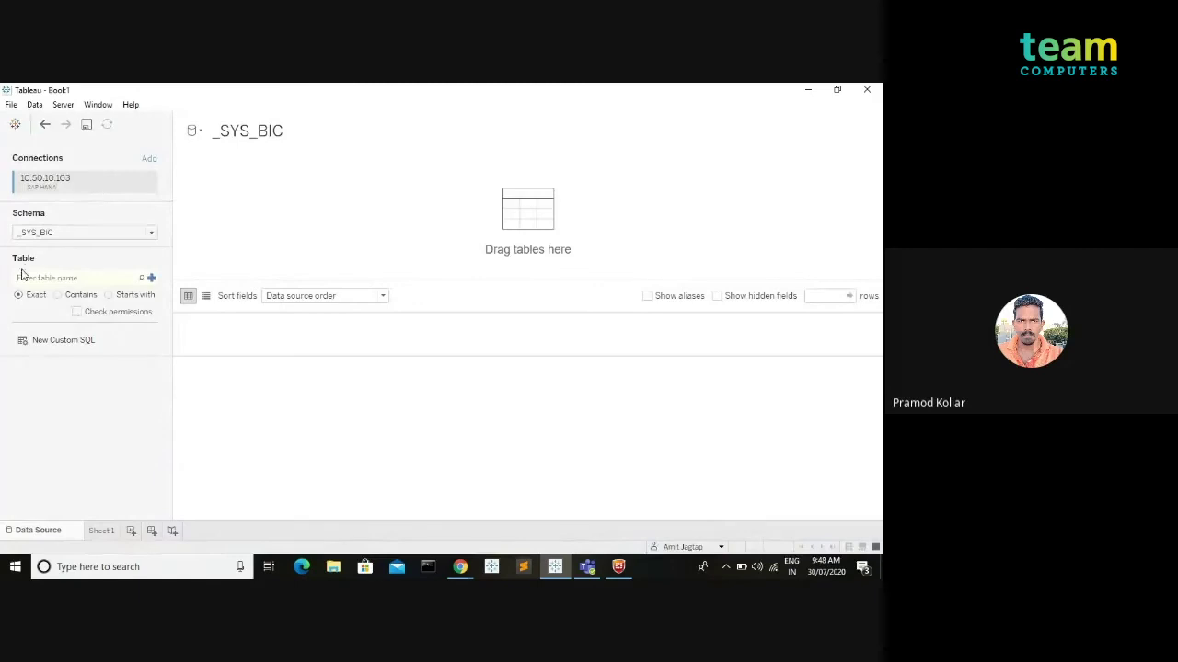
Search the schemas for sapbep and select the SAPBEP schema.
{"action": "left_click", "coordinate": [32, 237]}
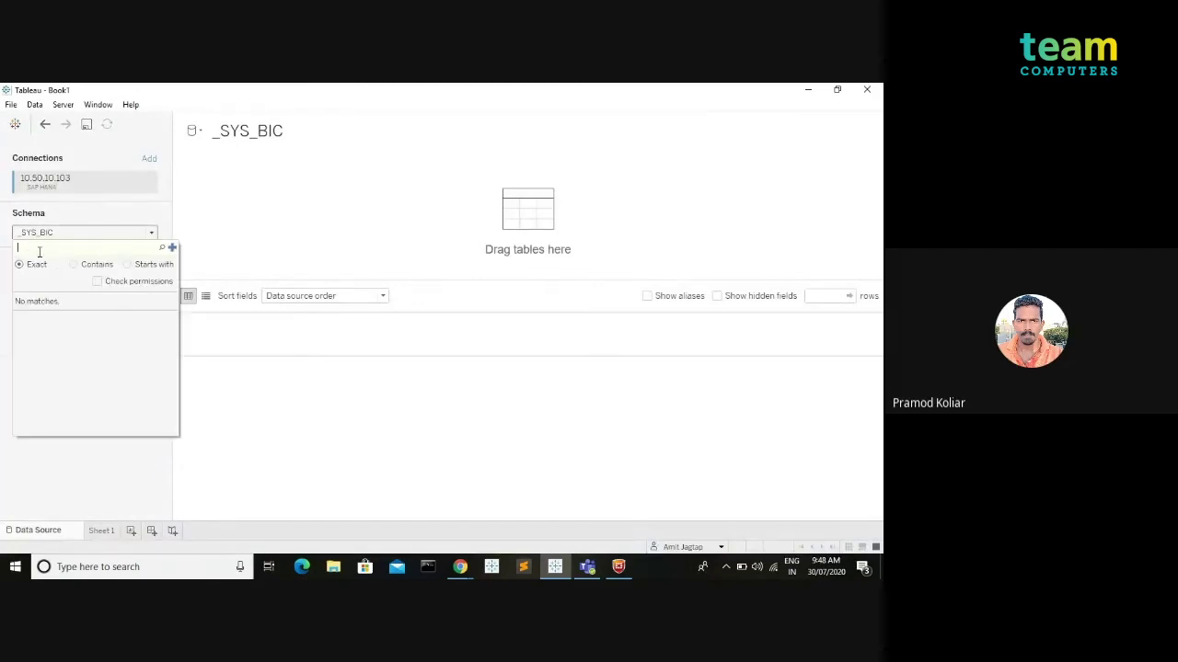
{"action": "type", "text": "sapbep"}
{"action": "key", "text": "Return"}
{"action": "left_click", "coordinate": [55, 305]}
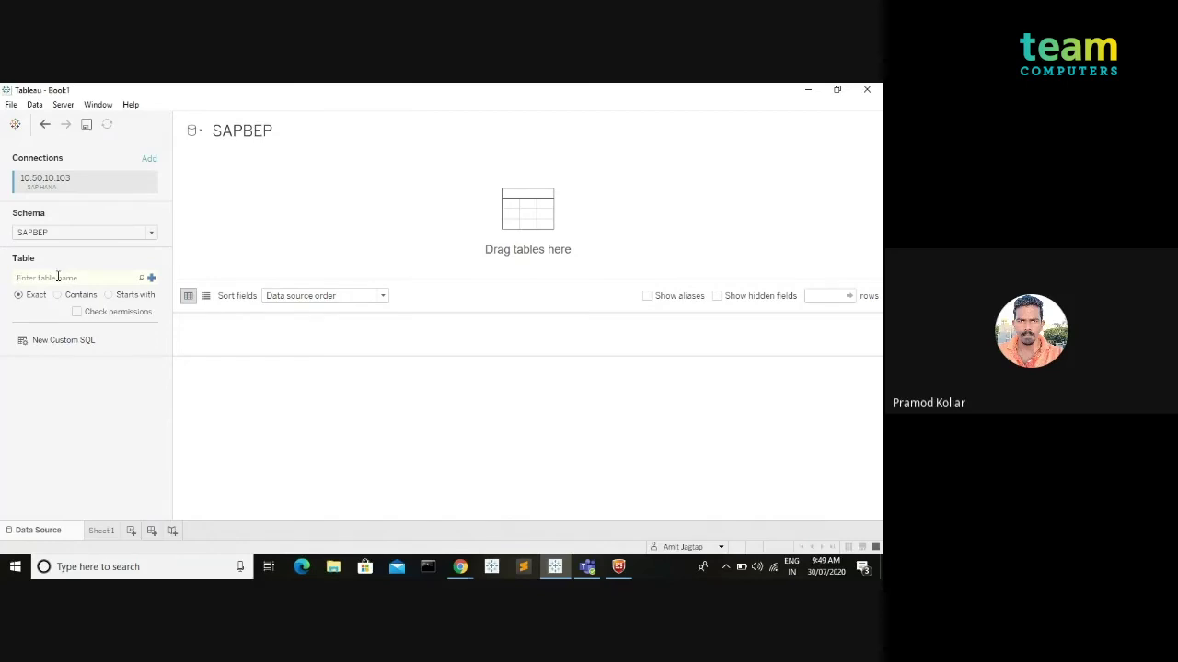
Search for the table zmm_pur_tableau, add it to the data source canvas, and turn on automatic updating of the data preview.
{"action": "type", "text": "zmm_pur_tableau"}
{"action": "key", "text": "Return"}
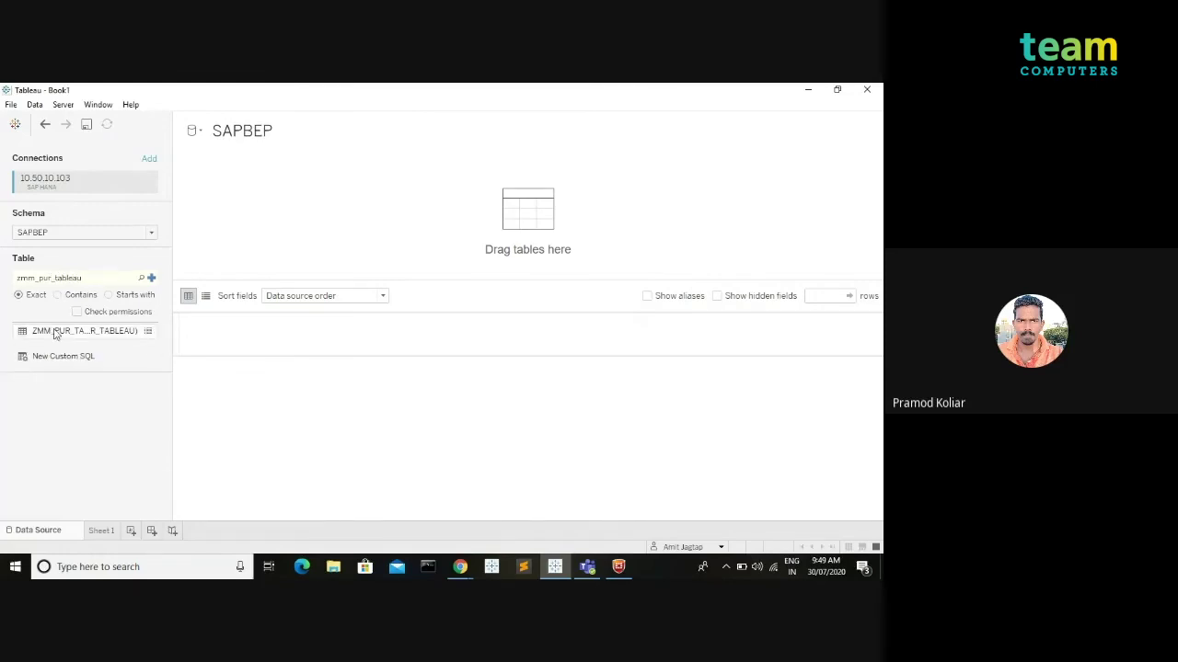
{"action": "left_click_drag", "start_coordinate": [52, 329], "coordinate": [195, 204]}
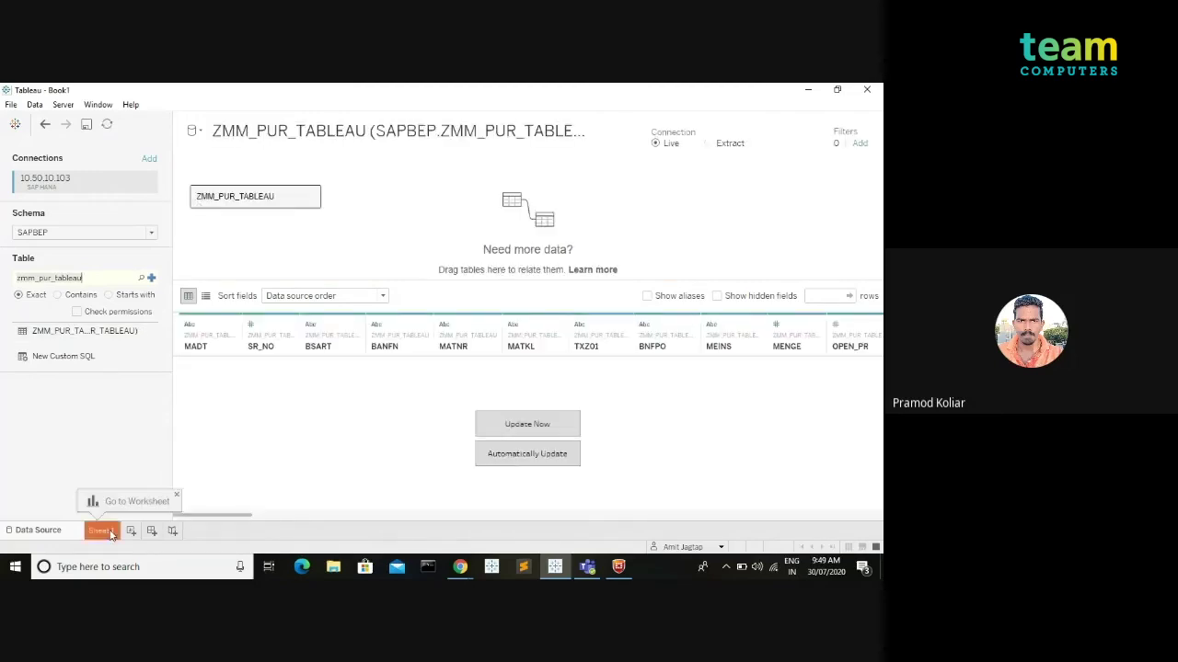
{"action": "left_click", "coordinate": [520, 453]}
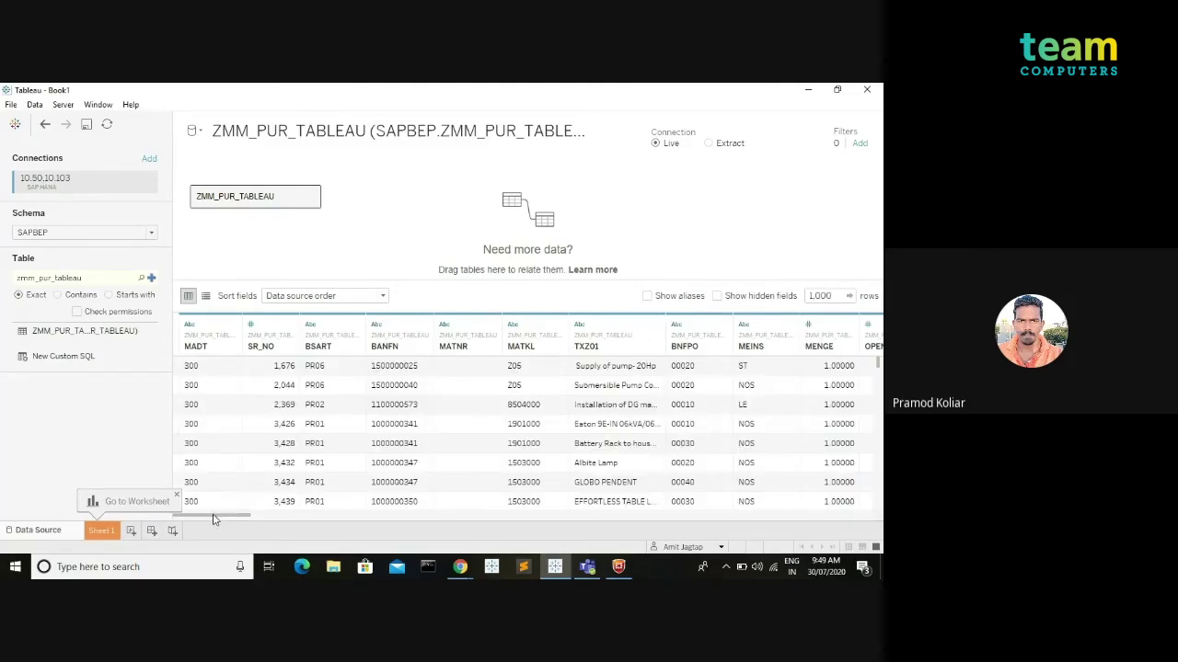
{"action": "left_click_drag", "start_coordinate": [212, 520], "coordinate": [171, 520]}
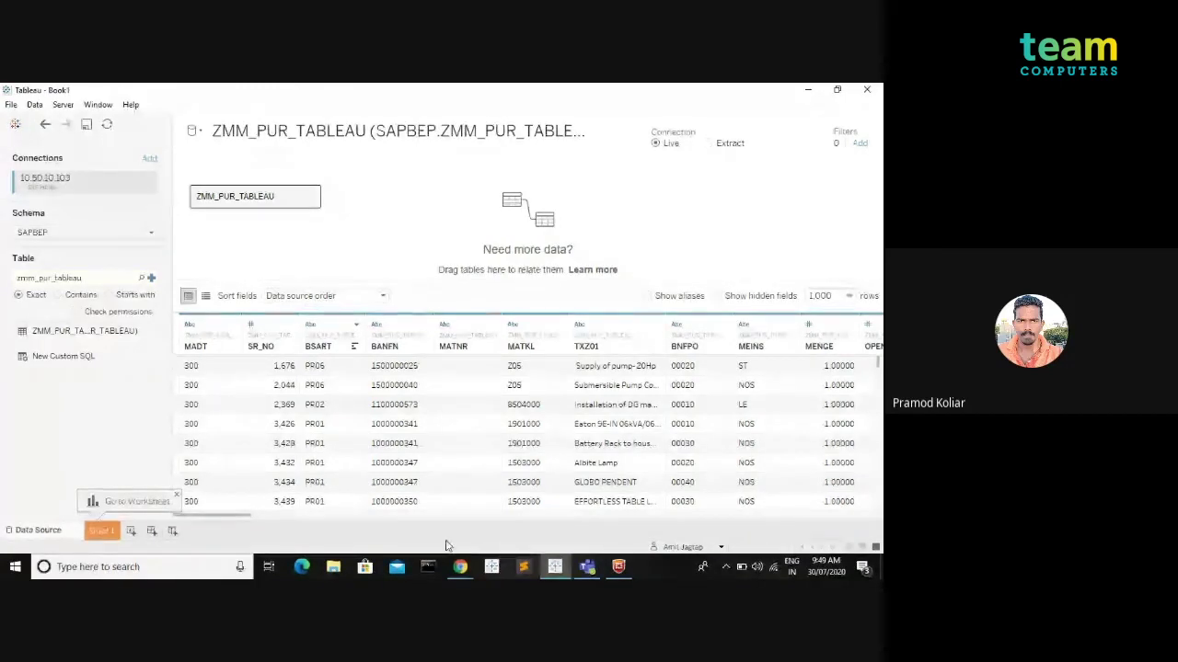
Switch to the SAP & its features slides in Chrome and review driver installation steps 7 to 10 and the Problems with SAP HANA slide.
{"action": "mouse_move", "coordinate": [459, 567]}
{"action": "left_click", "coordinate": [386, 510]}
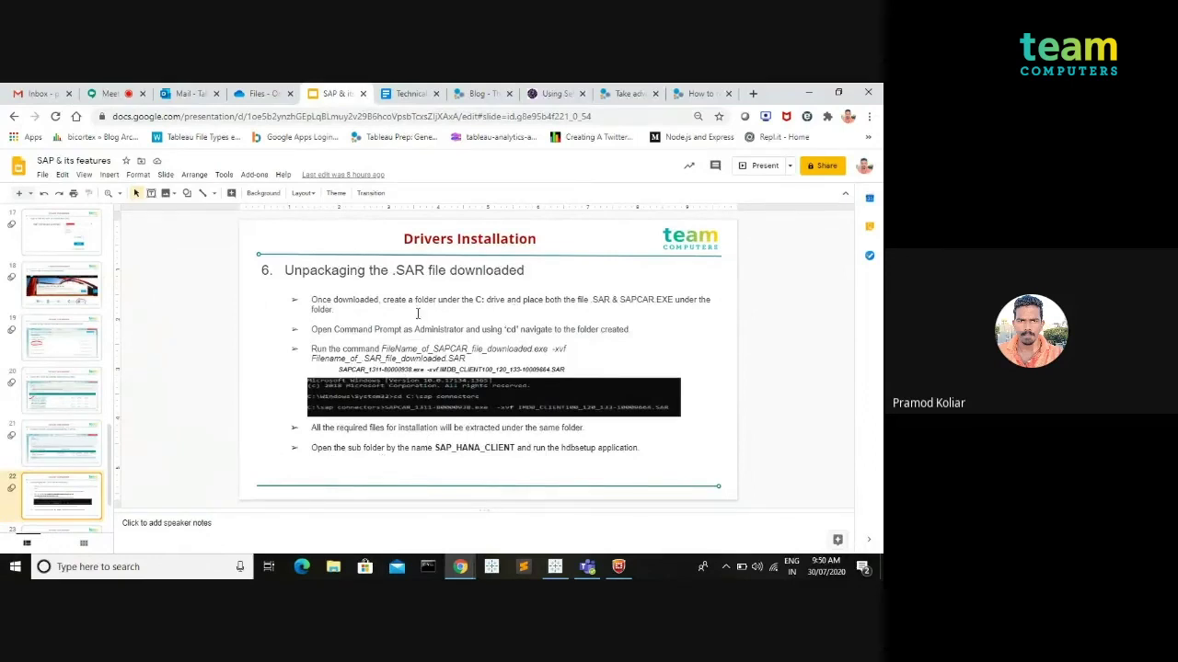
{"action": "scroll", "coordinate": [92, 435], "scroll_direction": "down", "scroll_amount": 2}
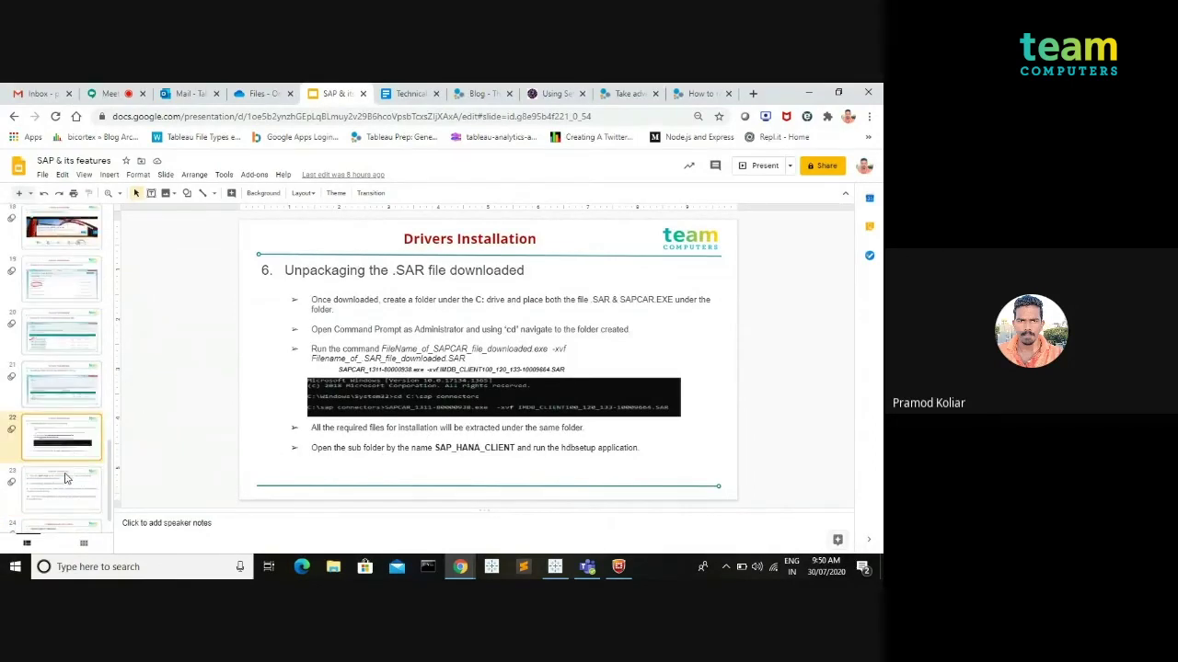
{"action": "left_click", "coordinate": [65, 477]}
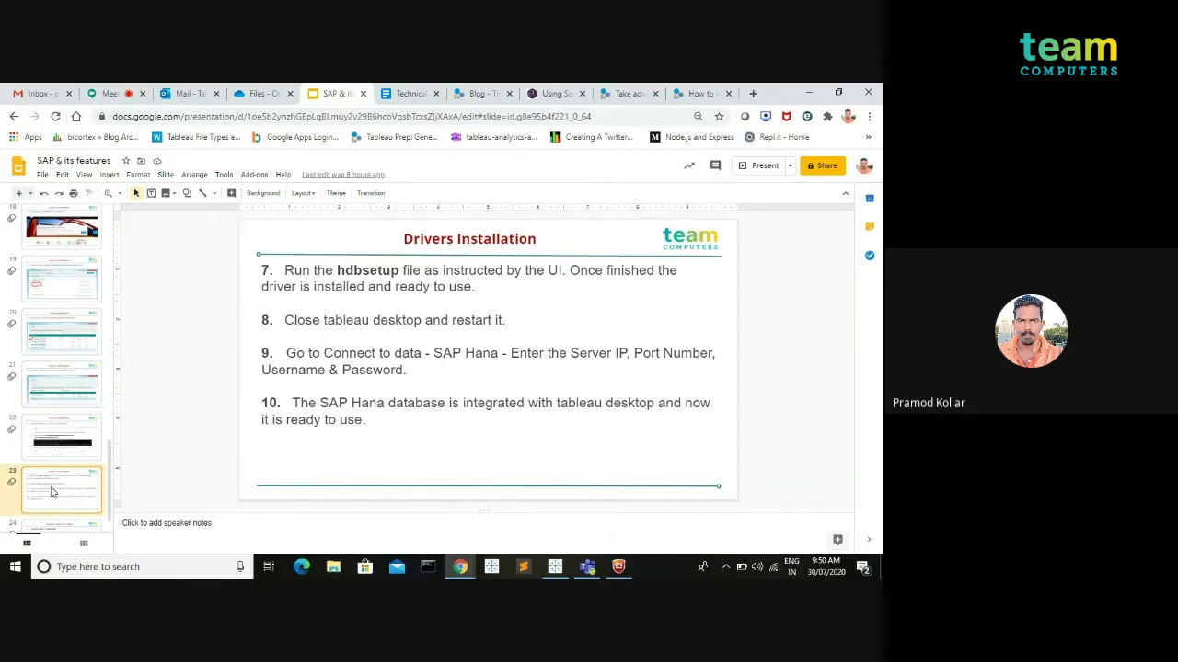
{"action": "scroll", "coordinate": [53, 492], "scroll_direction": "down", "scroll_amount": 1}
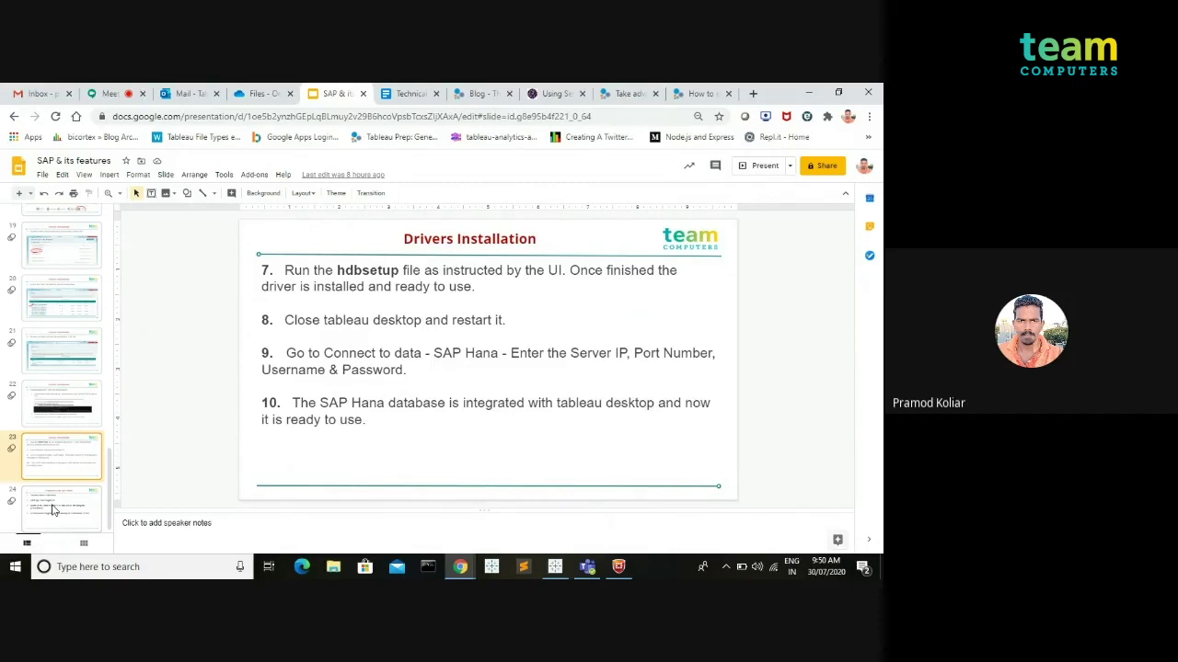
{"action": "left_click", "coordinate": [52, 509]}
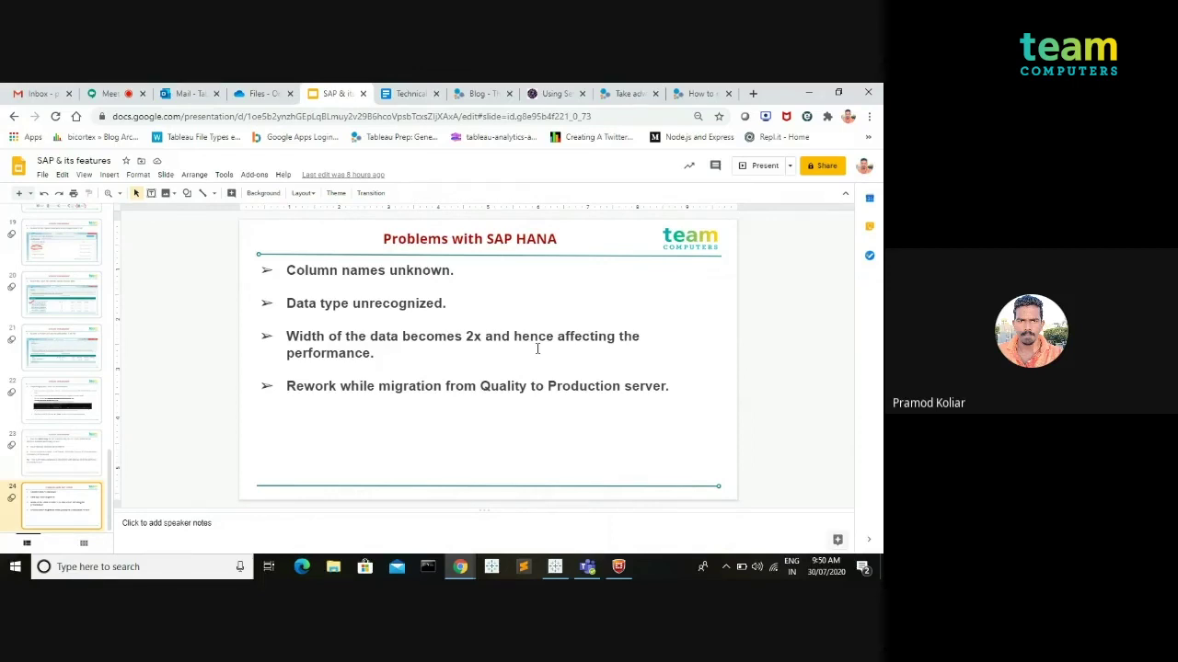
Return to Tableau, examine the field names and data types of ZMM_PUR_TABLEAU in Sheet 1, and go back to the Problems with SAP HANA slide.
{"action": "left_click", "coordinate": [557, 568]}
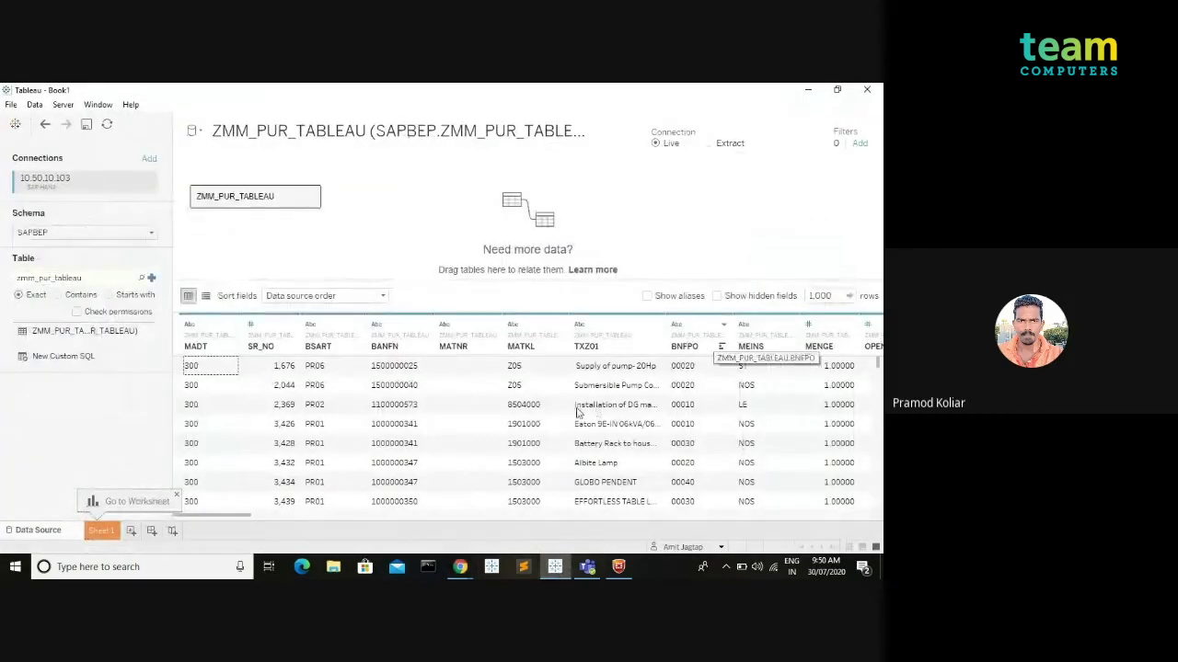
{"action": "left_click", "coordinate": [101, 532]}
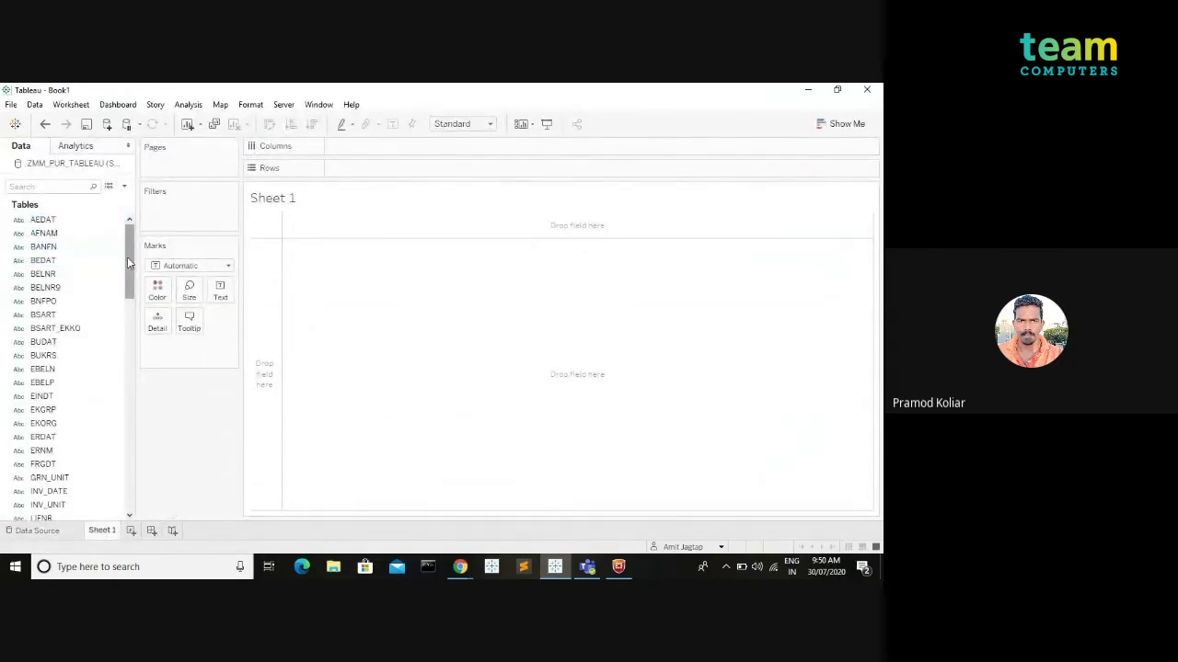
{"action": "left_click_drag", "start_coordinate": [129, 262], "coordinate": [131, 300]}
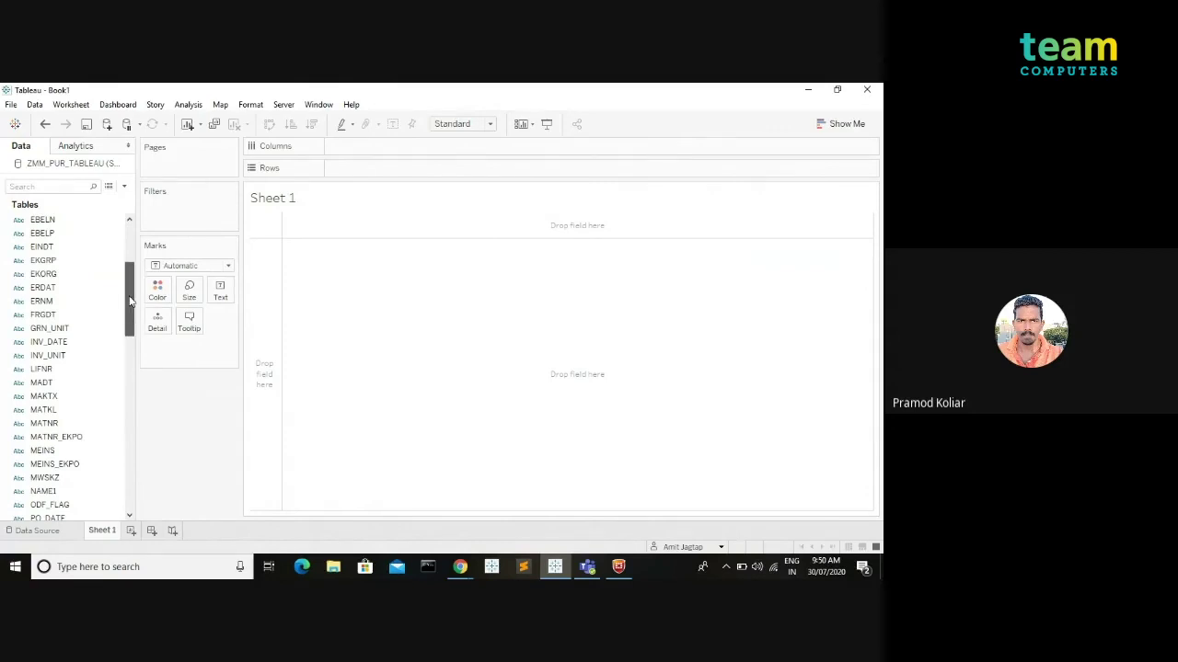
{"action": "left_click_drag", "start_coordinate": [129, 299], "coordinate": [129, 308]}
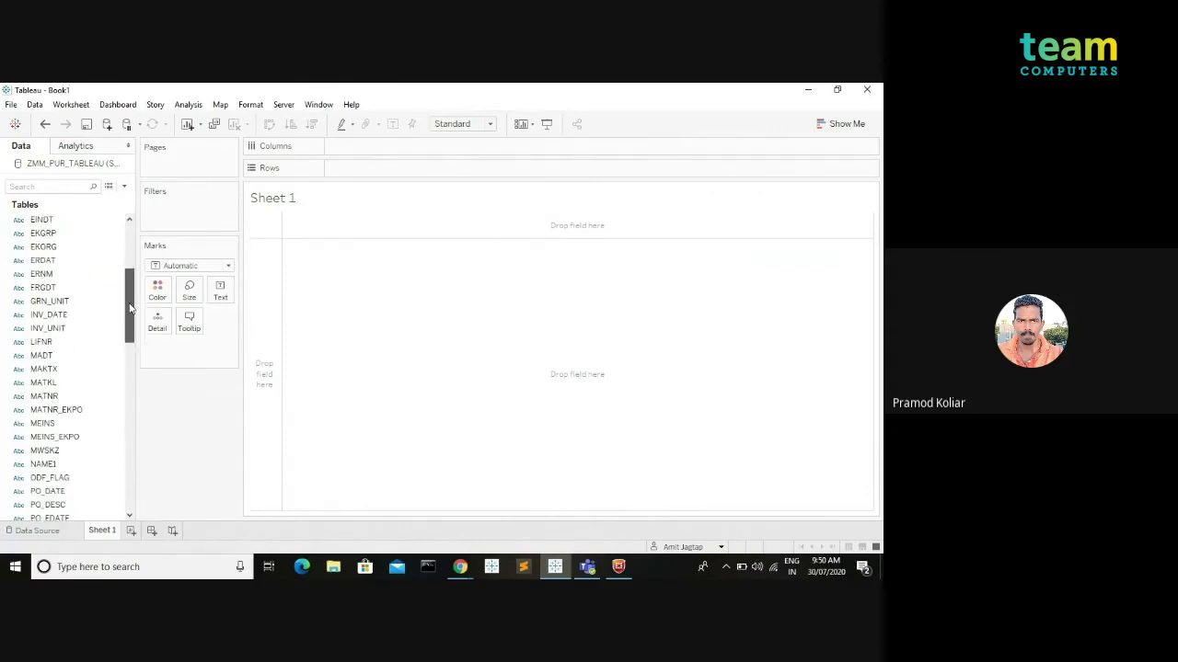
{"action": "scroll", "coordinate": [64, 387], "scroll_direction": "down", "scroll_amount": 10}
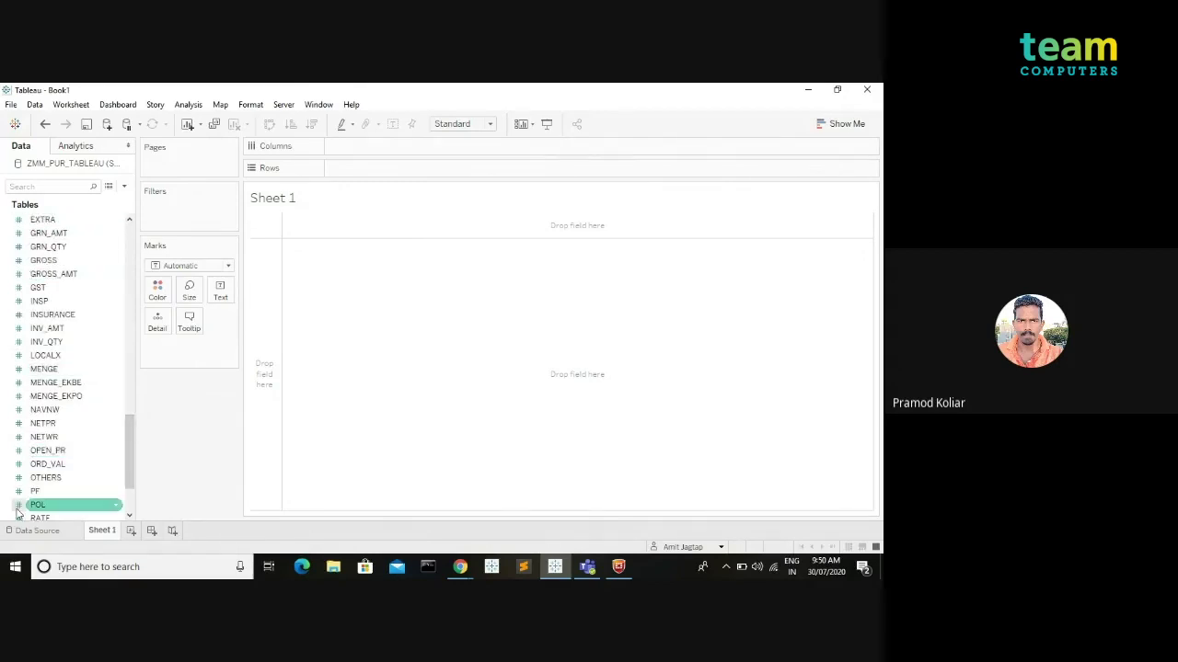
{"action": "left_click_drag", "start_coordinate": [130, 453], "coordinate": [128, 232]}
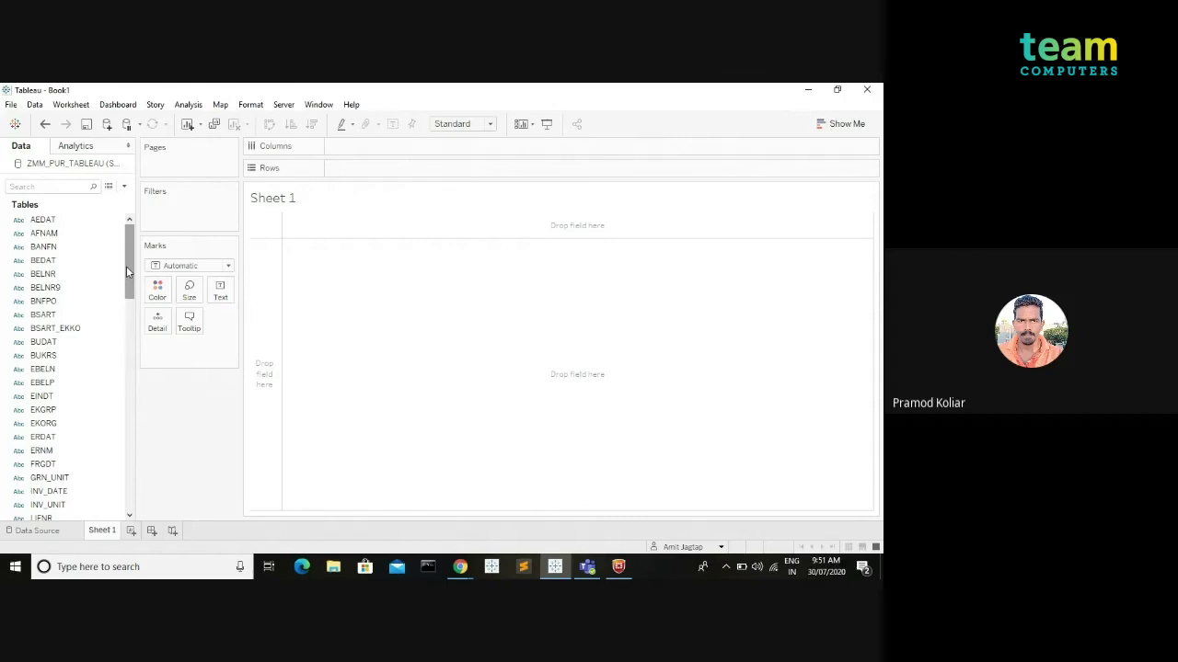
{"action": "left_click_drag", "start_coordinate": [126, 266], "coordinate": [147, 446]}
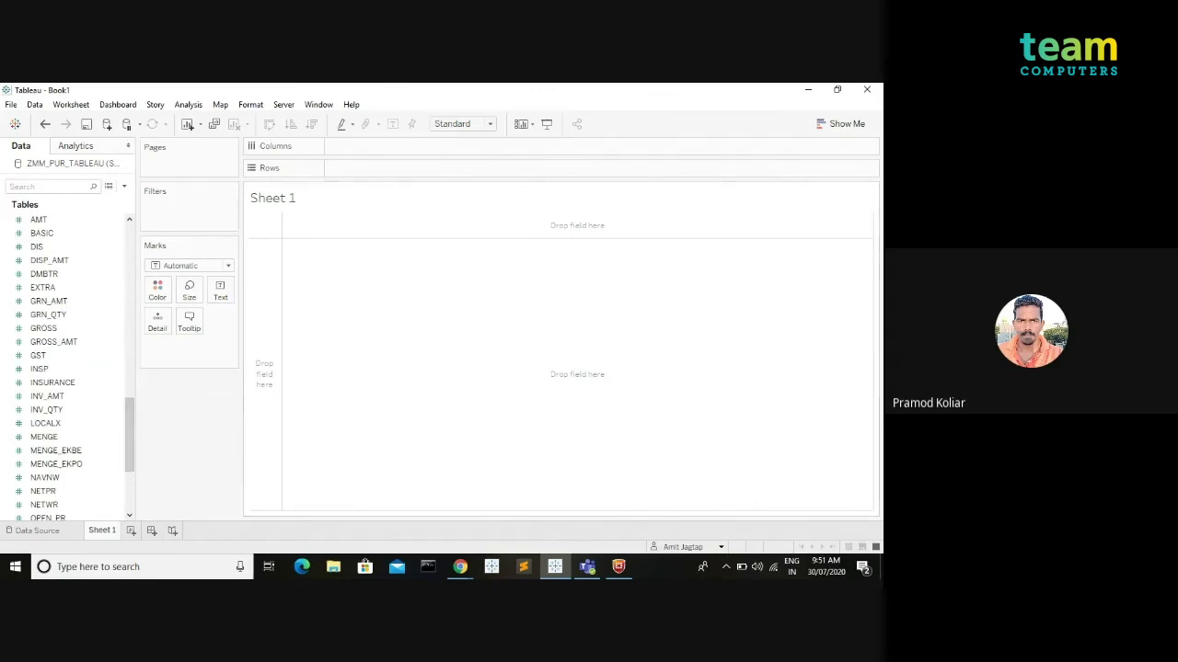
{"action": "mouse_move", "coordinate": [459, 569]}
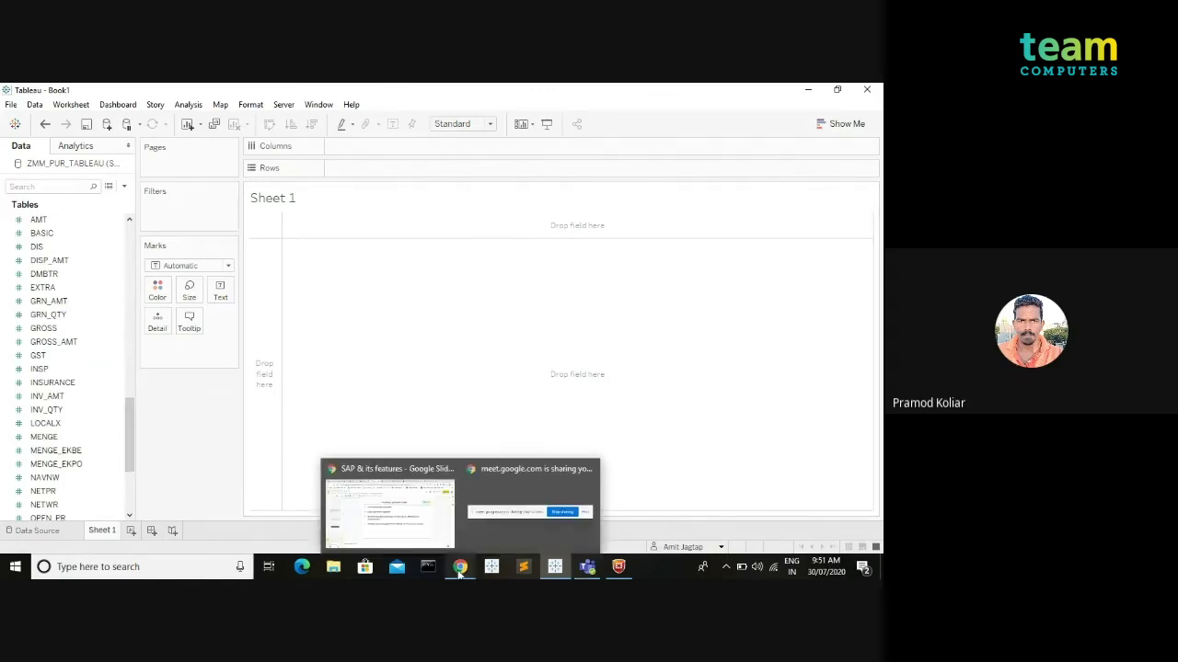
{"action": "left_click", "coordinate": [408, 525]}
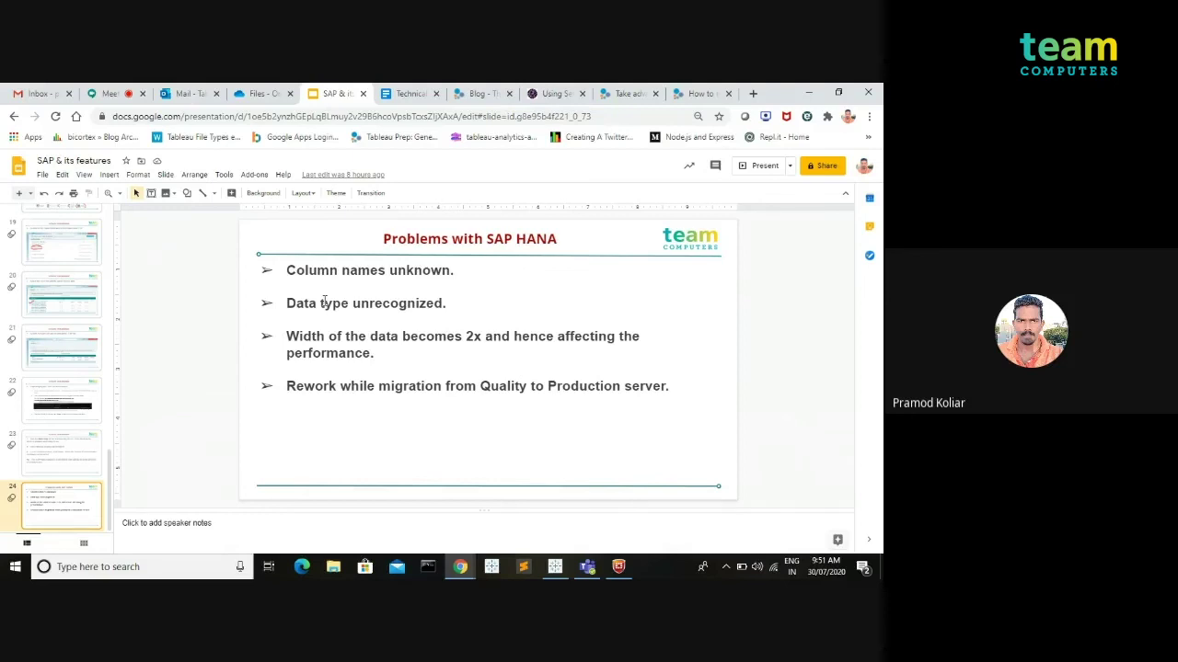
Switch to Tableau, search the fields for erd, and place ERDAT on Rows in Sheet 1.
{"action": "left_click", "coordinate": [555, 567]}
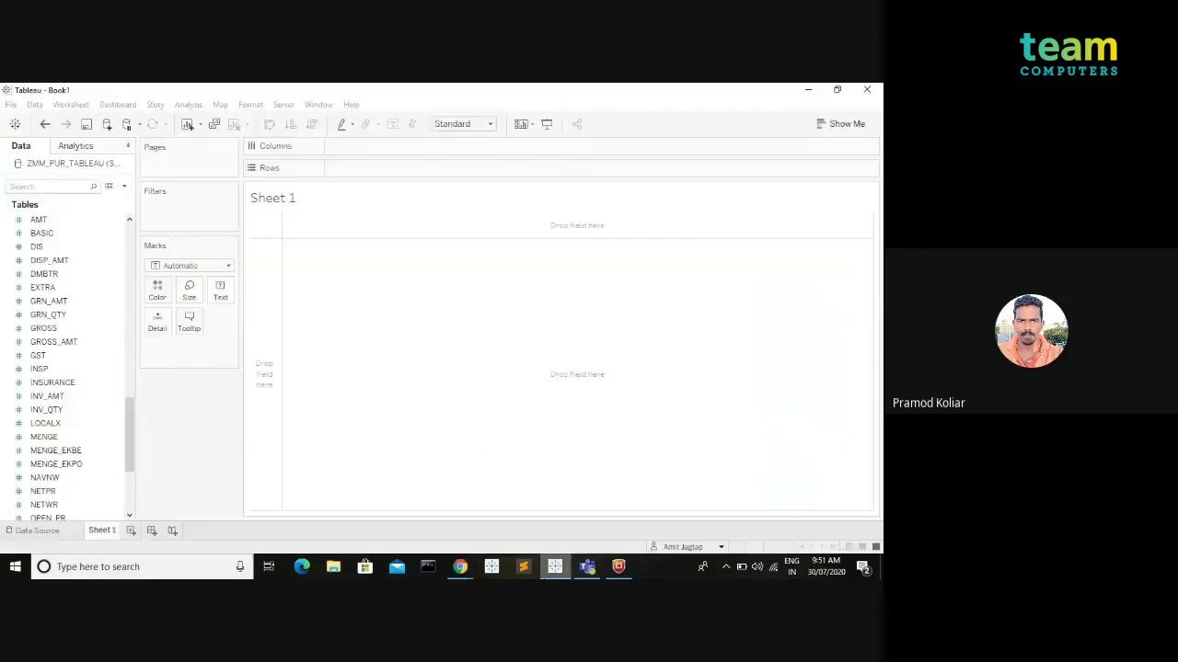
{"action": "left_click", "coordinate": [38, 189]}
{"action": "type", "text": "erd"}
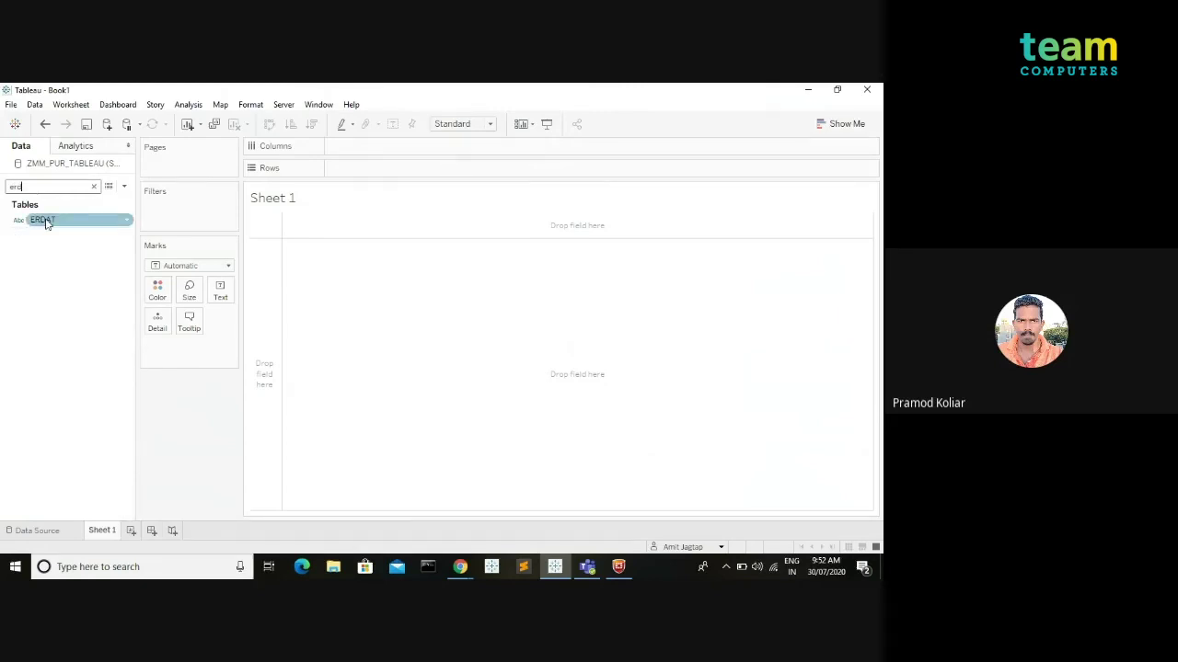
{"action": "left_click_drag", "start_coordinate": [43, 220], "coordinate": [387, 169]}
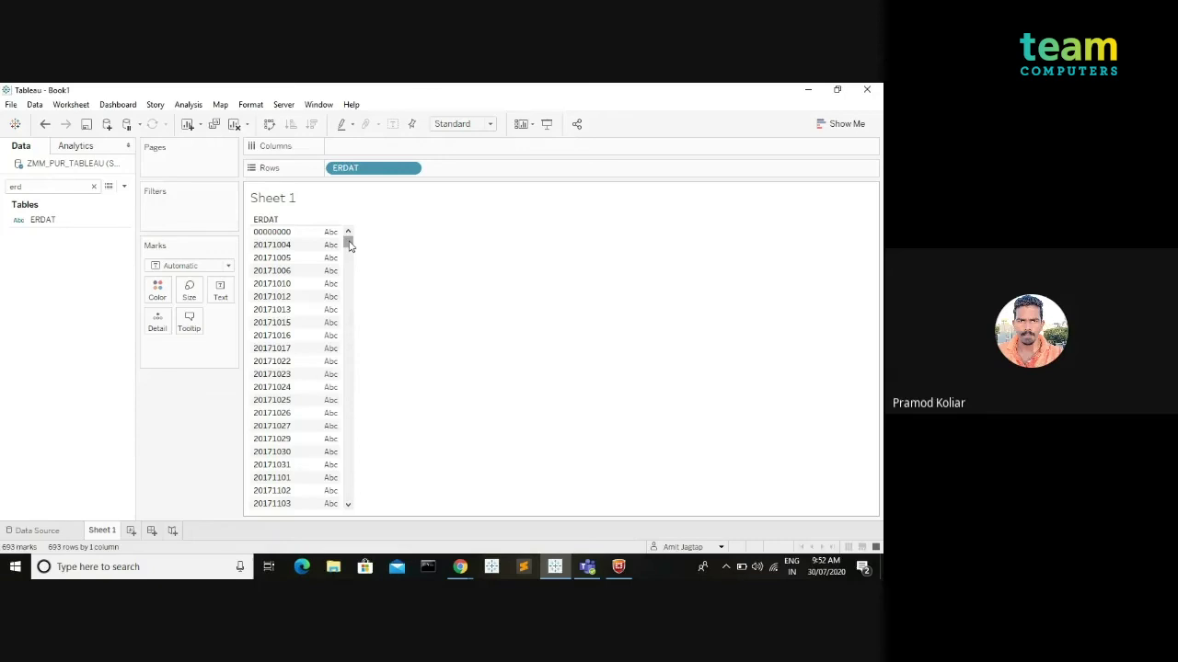
Change the data type of the ERDAT field to Date and clear the field search.
{"action": "left_click", "coordinate": [18, 221]}
{"action": "left_click", "coordinate": [18, 224]}
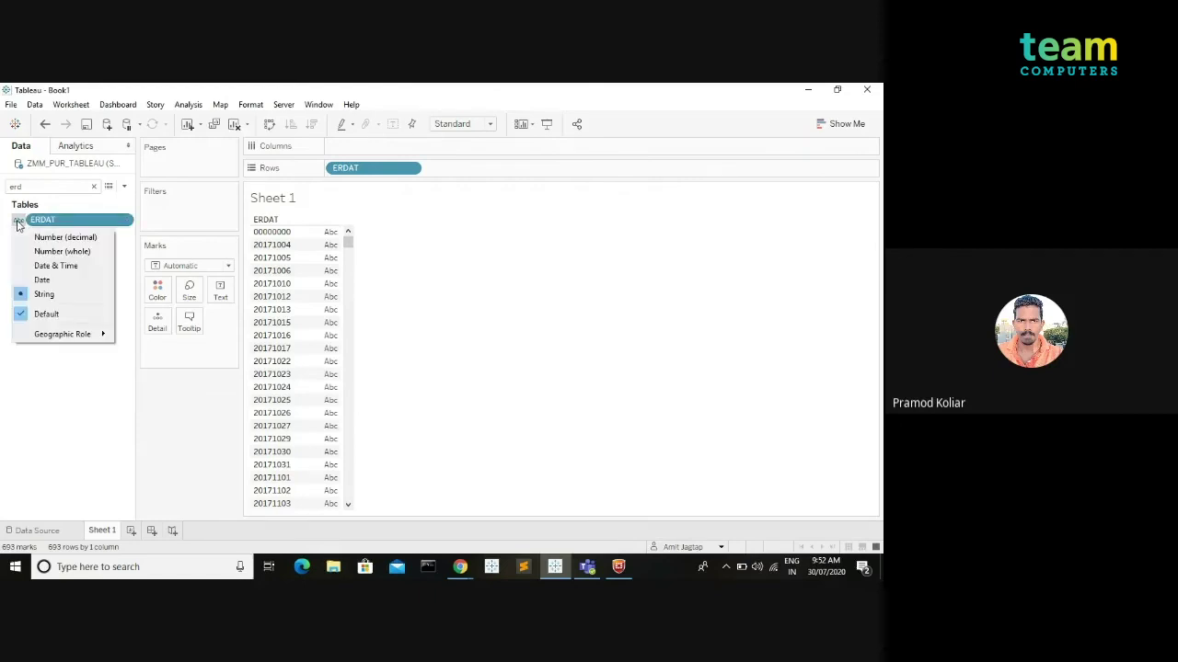
{"action": "left_click", "coordinate": [45, 285]}
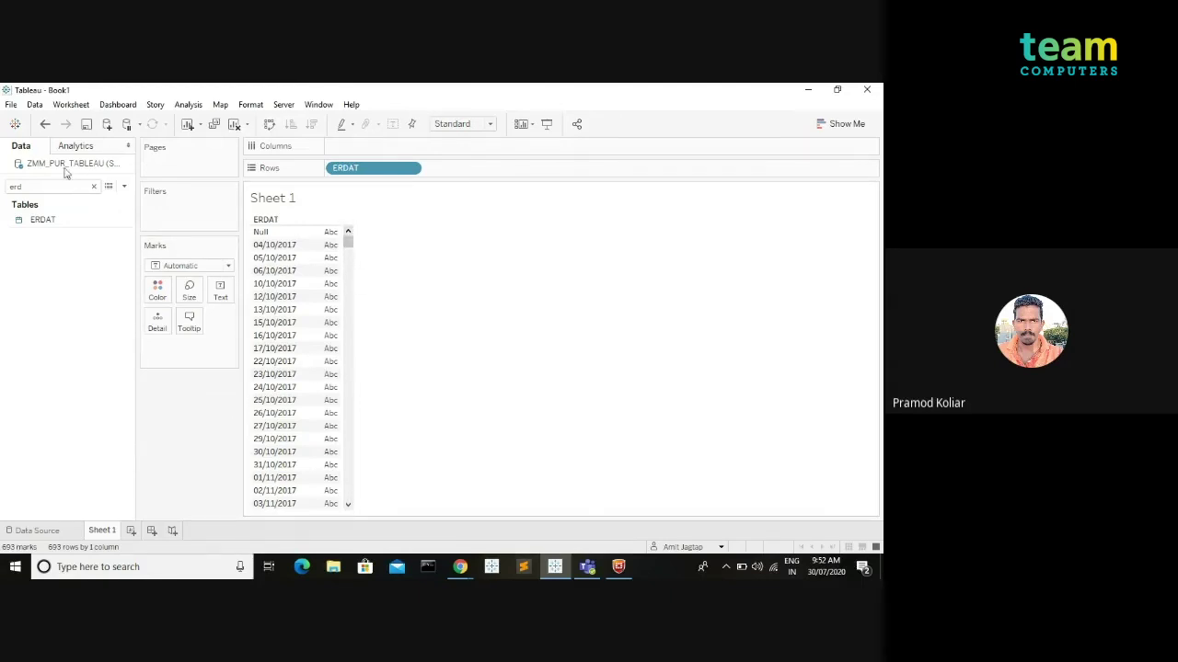
{"action": "left_click", "coordinate": [88, 189]}
{"action": "left_click", "coordinate": [93, 188]}
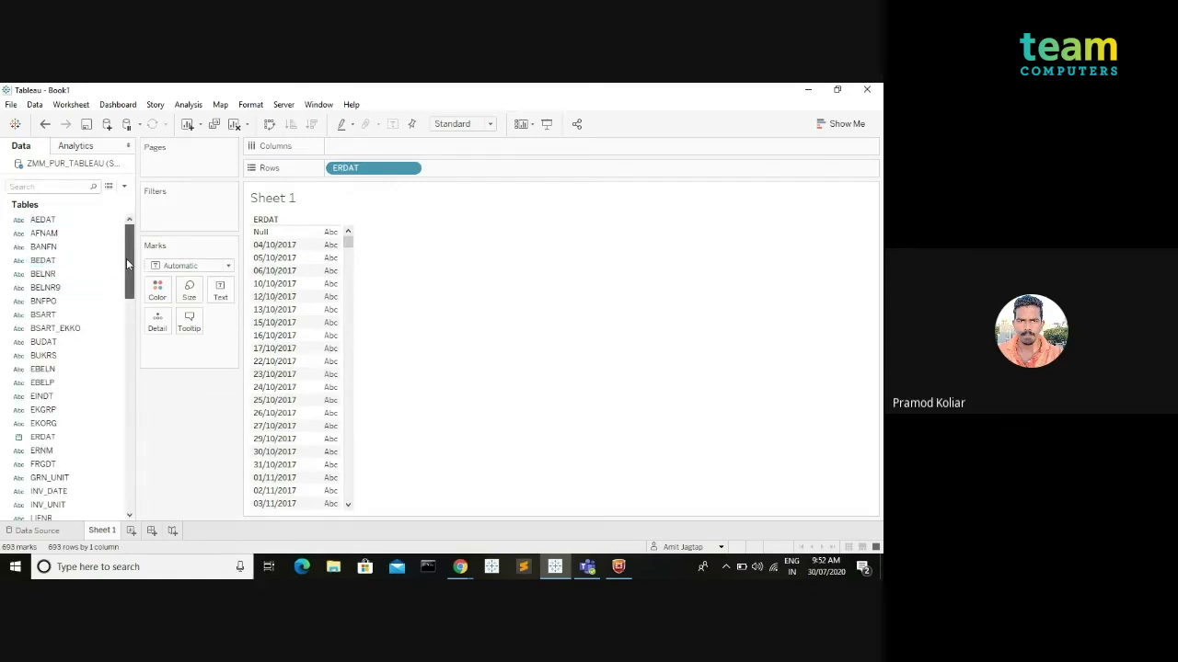
{"action": "left_click_drag", "start_coordinate": [126, 259], "coordinate": [126, 258]}
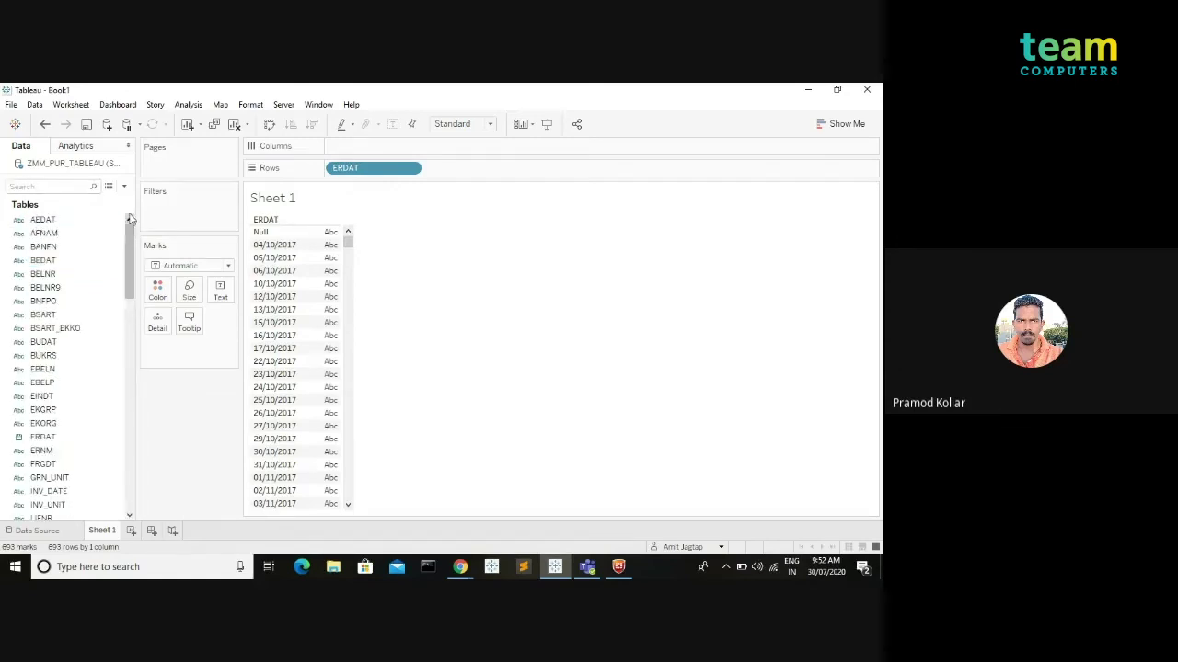
{"action": "right_click", "coordinate": [49, 222]}
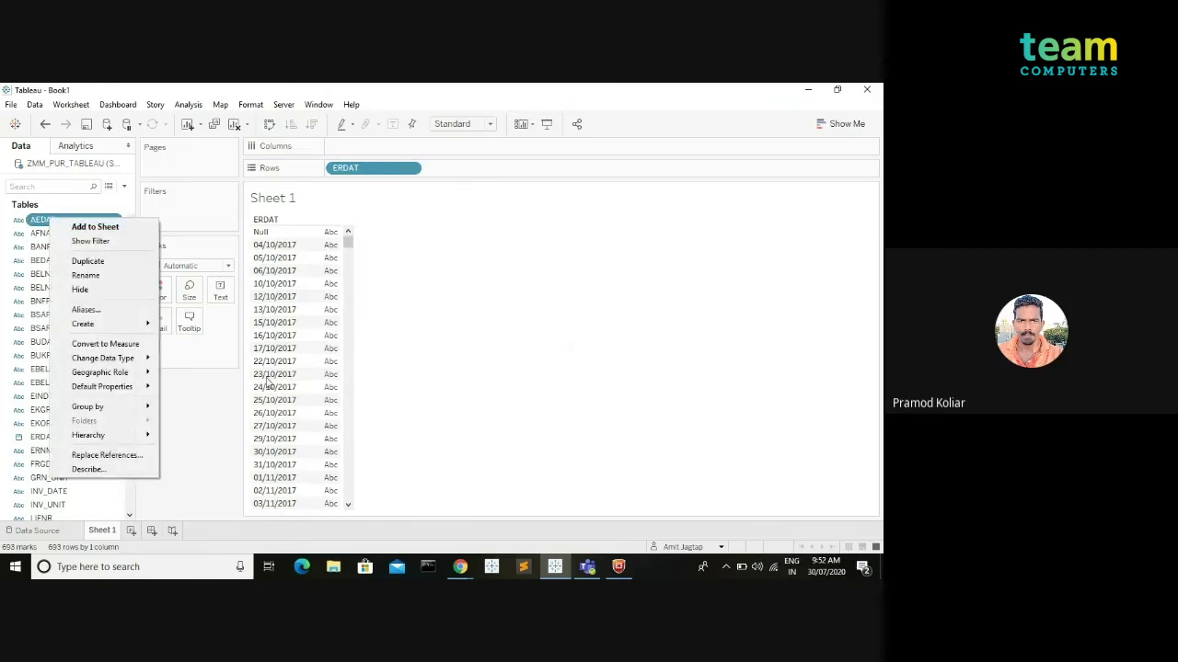
{"action": "left_click", "coordinate": [227, 463]}
Create a calculated field named PO Date from the ERDAT field, with the formula [ERDAT].
{"action": "scroll", "coordinate": [51, 409], "scroll_direction": "down", "scroll_amount": 1}
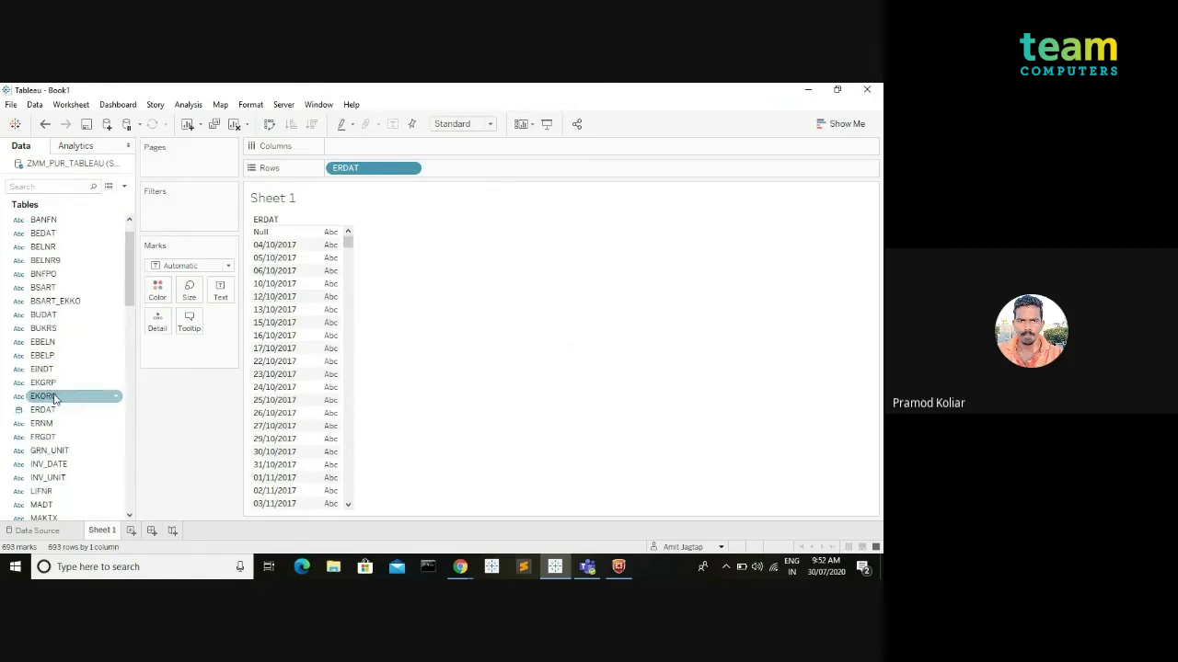
{"action": "right_click", "coordinate": [48, 409]}
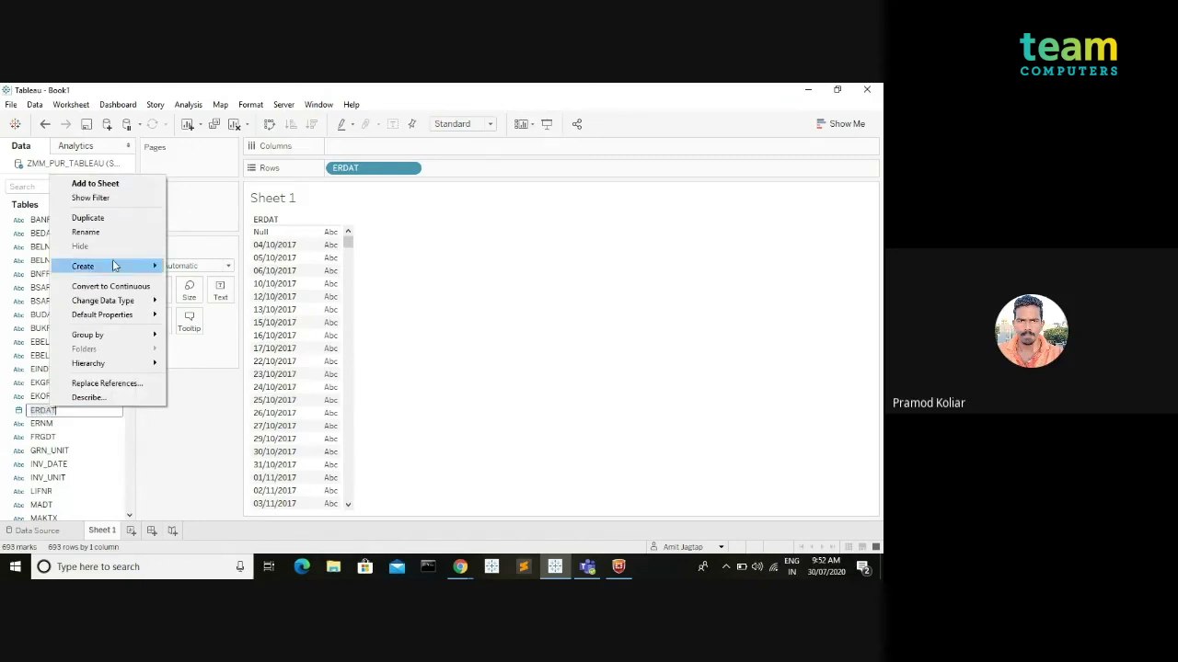
{"action": "mouse_move", "coordinate": [99, 270]}
{"action": "left_click", "coordinate": [189, 267]}
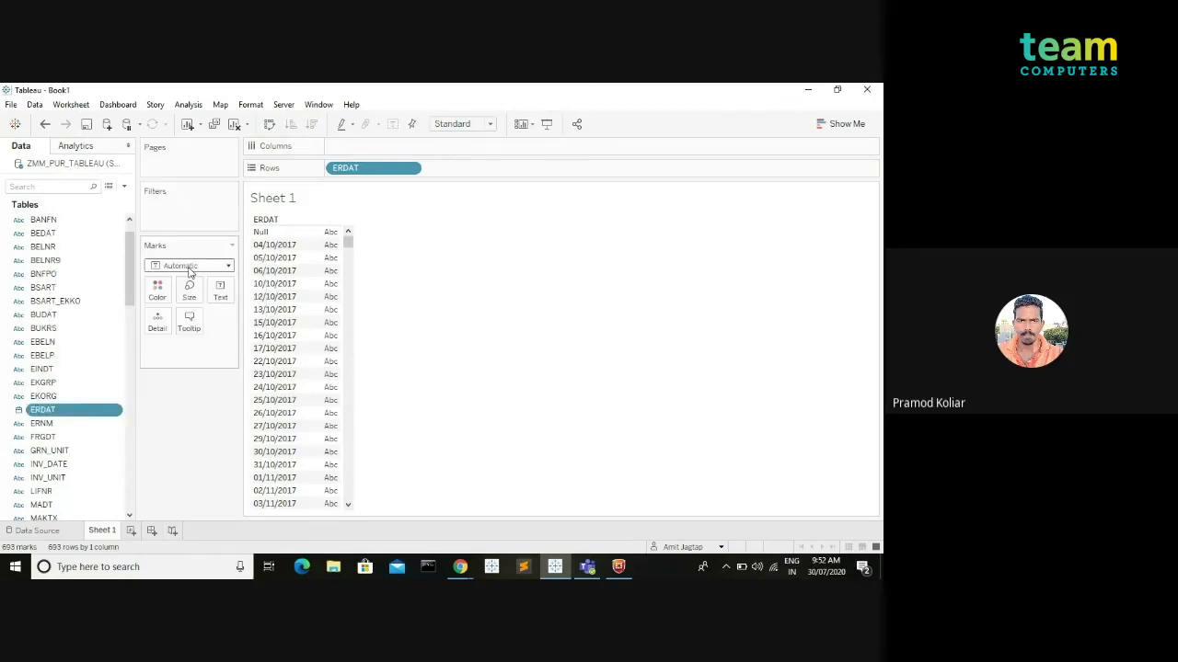
{"action": "key", "text": "BackSpace"}
{"action": "type", "text": "P"}
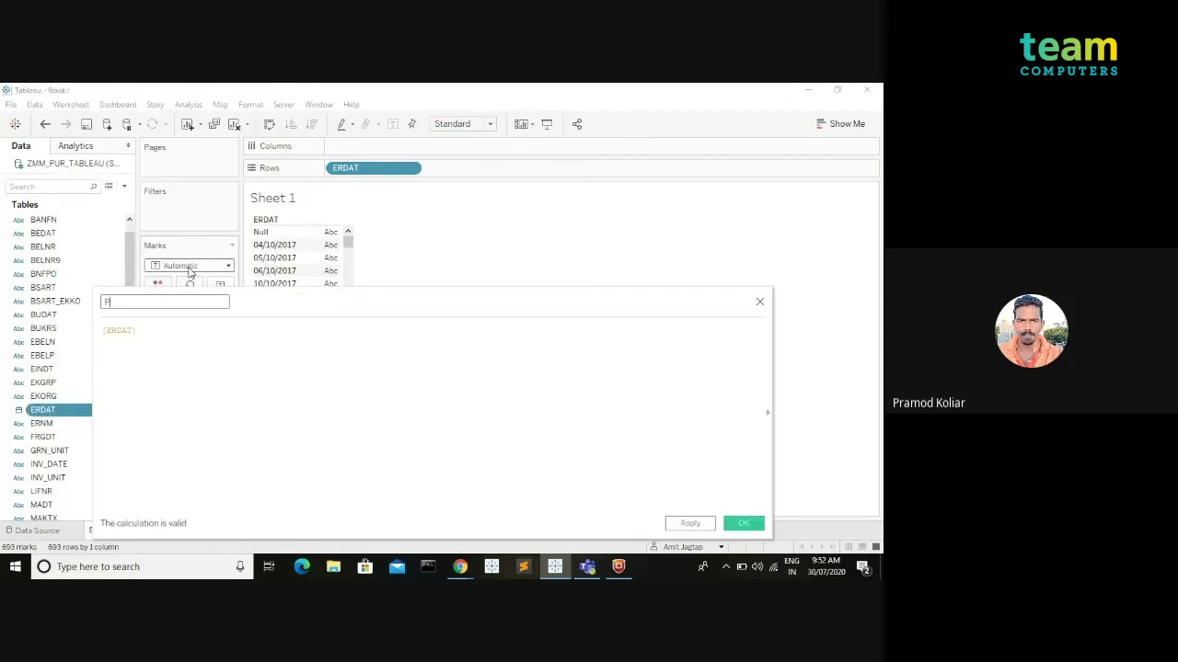
{"action": "type", "text": "O Date"}
{"action": "left_click", "coordinate": [733, 523]}
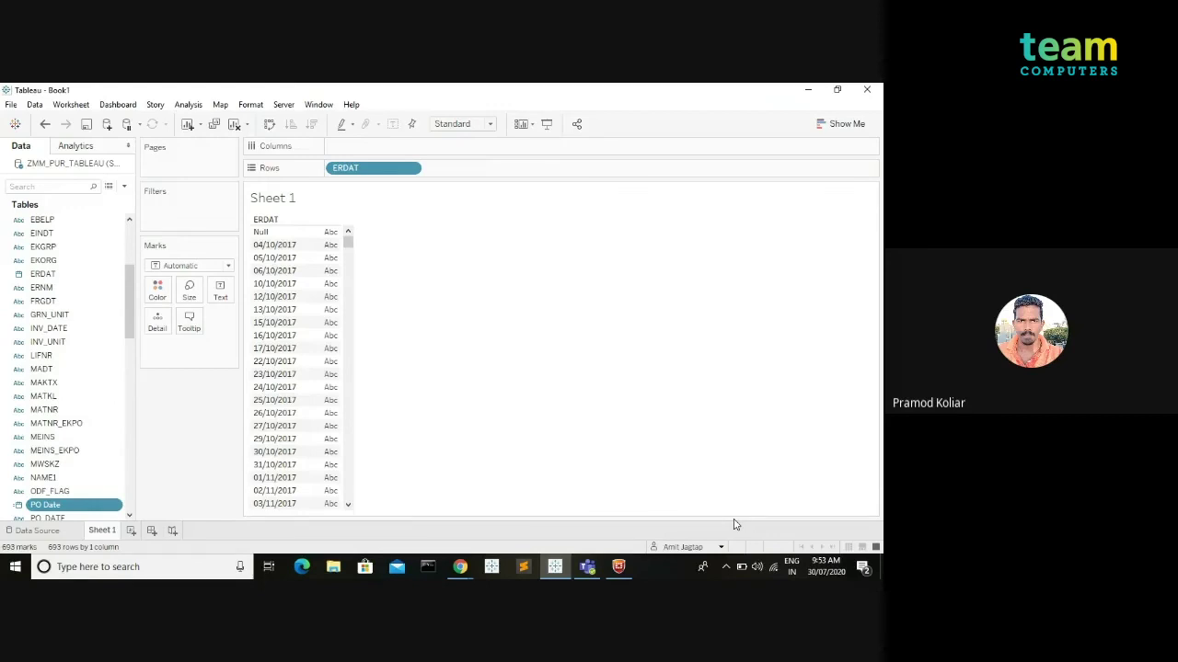
Copy the PO Date calculated field and switch to the Problems with SAP HANA slide in Chrome.
{"action": "right_click", "coordinate": [42, 510]}
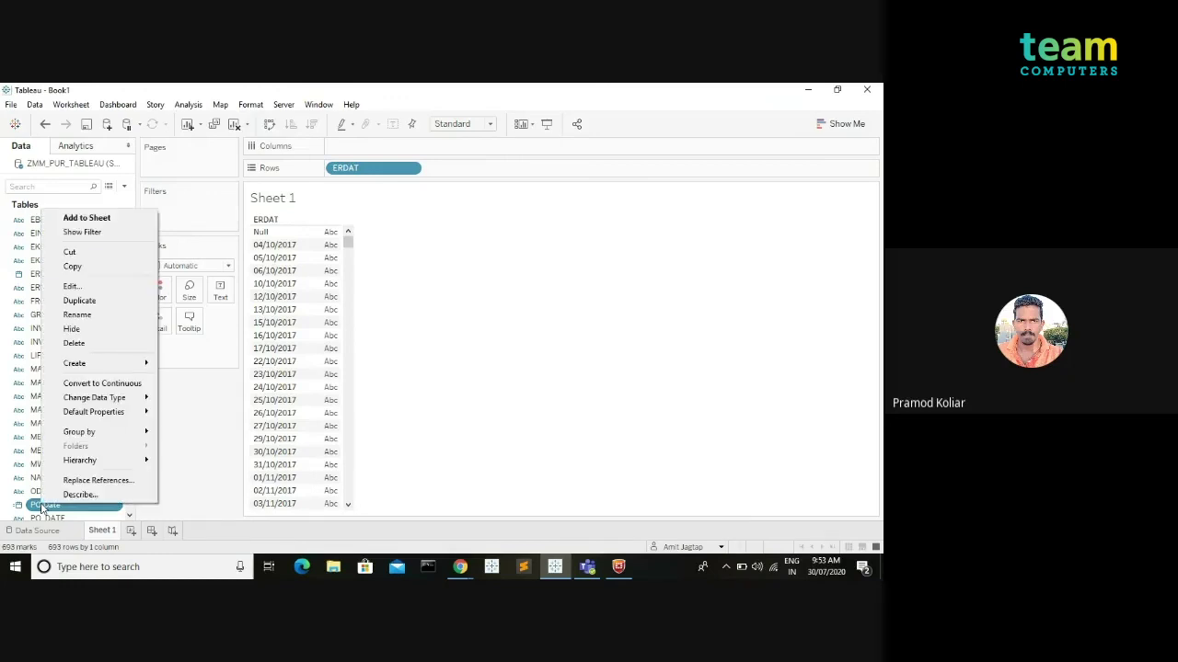
{"action": "left_click", "coordinate": [78, 269]}
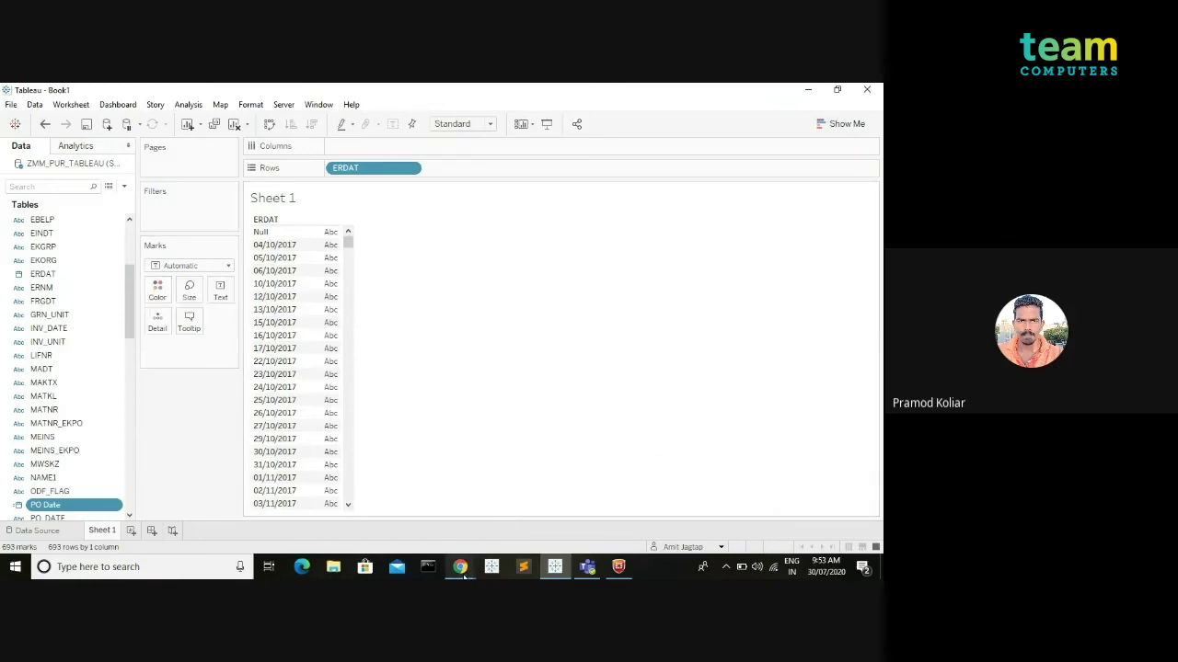
{"action": "mouse_move", "coordinate": [463, 572]}
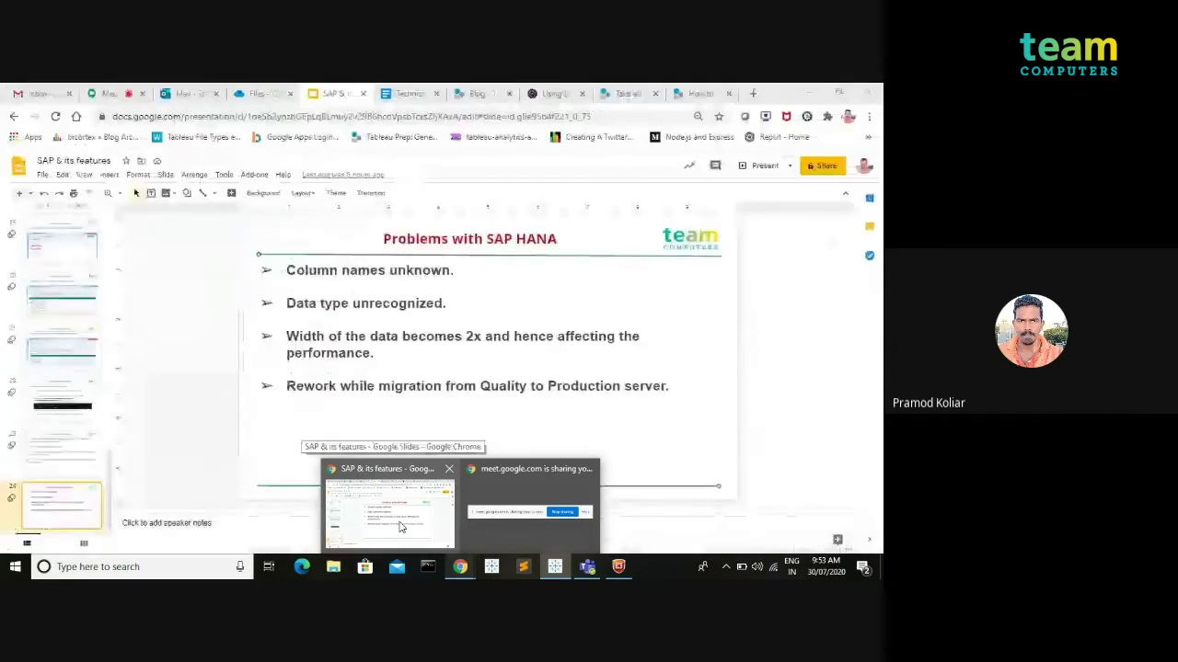
{"action": "left_click", "coordinate": [399, 524]}
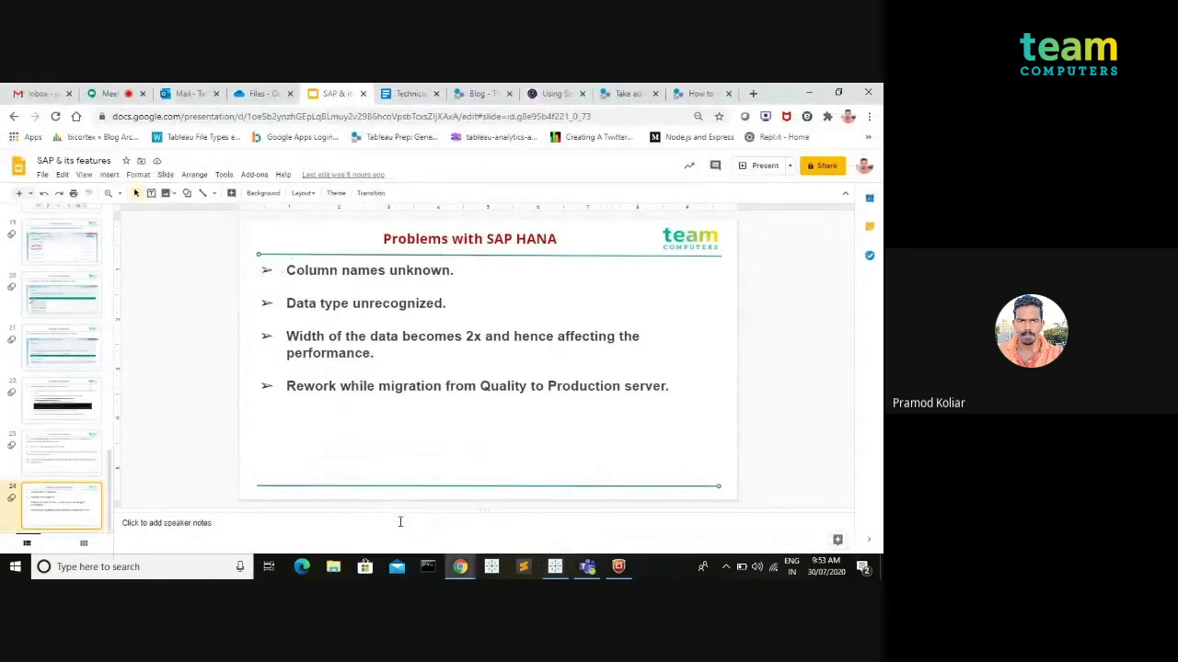